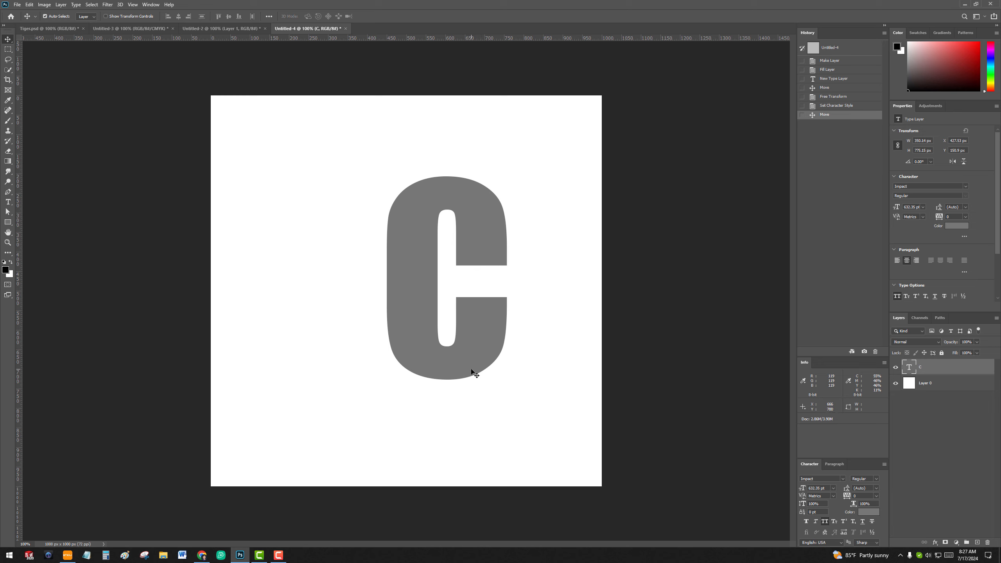
Step: Free-transform the C text layer to shift it 1 px to the right
{"action": "key", "text": "ctrl+t"}
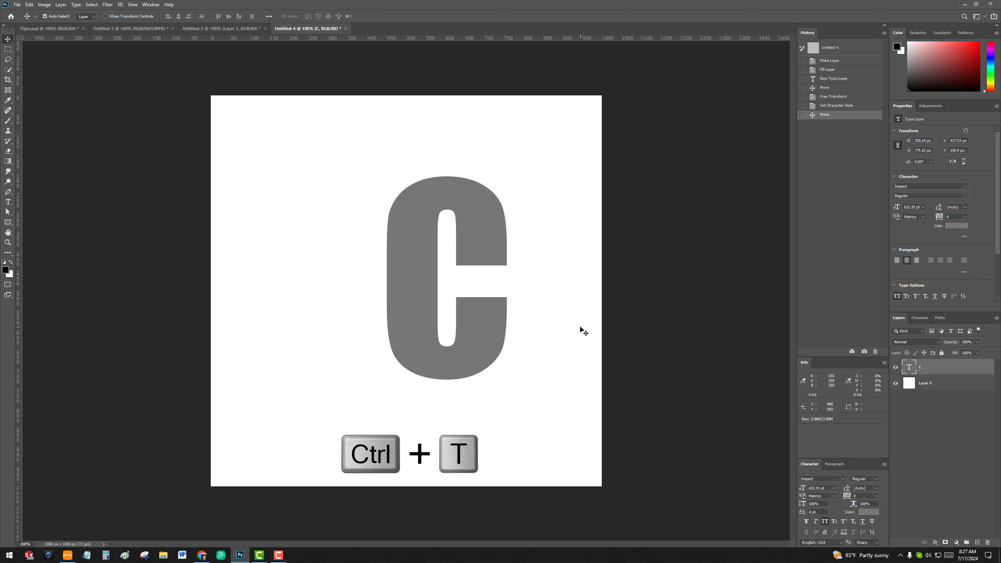
{"action": "key", "text": "ctrl+t"}
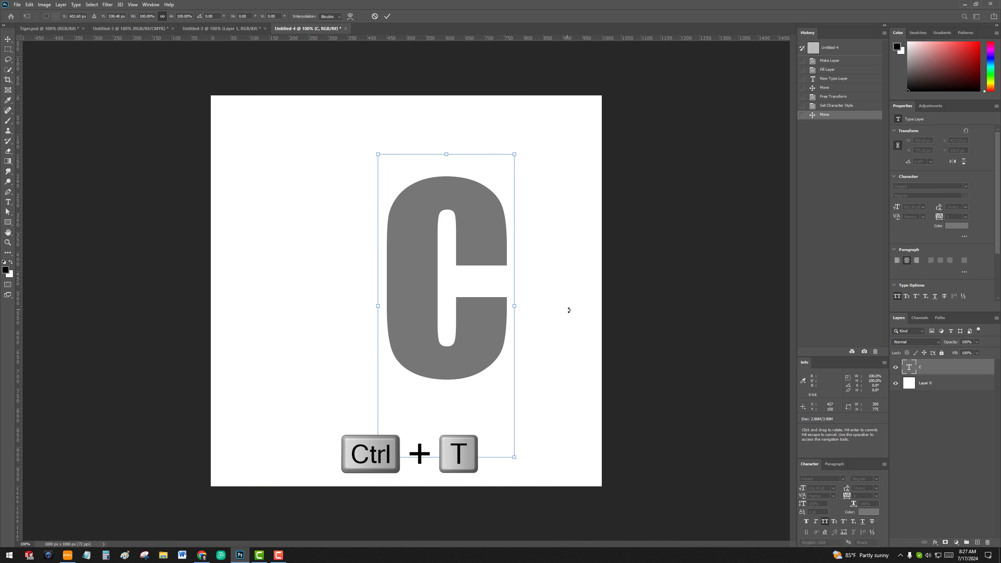
{"action": "key", "text": "Right"}
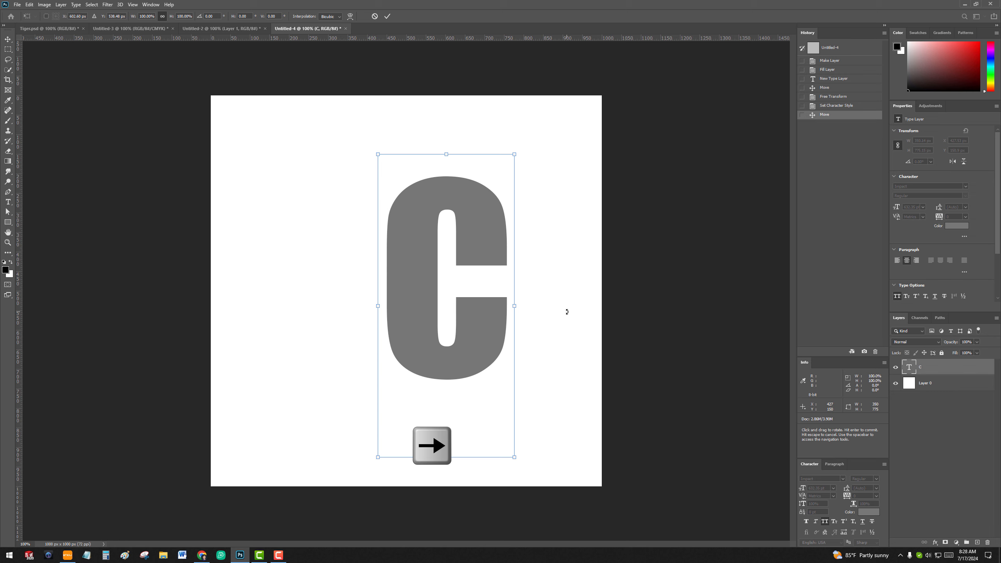
{"action": "key", "text": "Right"}
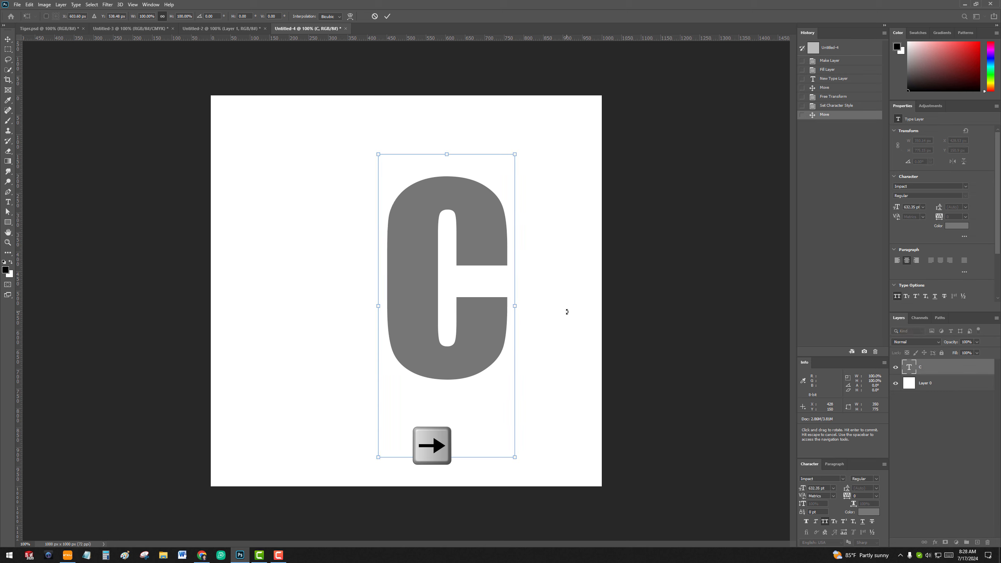
{"action": "key", "text": "Return"}
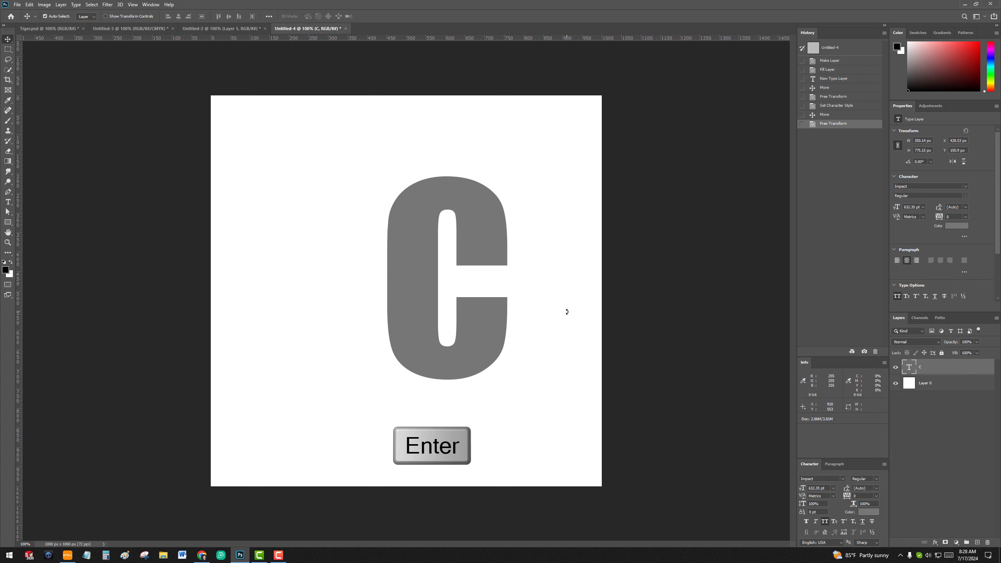
Step: Repeat the 1 px shift on successive duplicates of the C until there are 41 copies forming a rightward extrusion
{"action": "key", "text": "ctrl+alt+shift+t"}
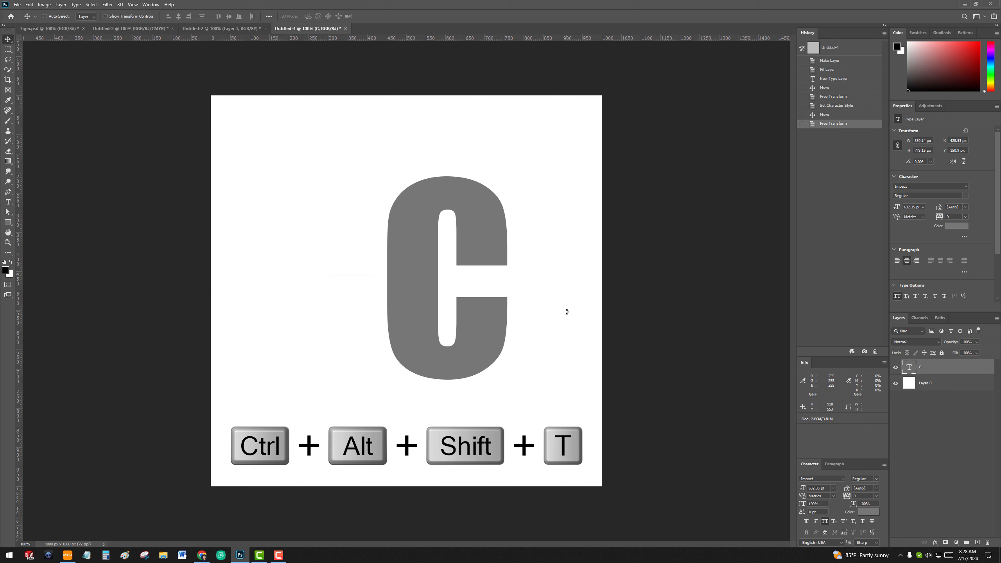
{"action": "key", "text": "ctrl+alt+shift+t"}
{"action": "key", "text": "ctrl+alt+shift+t"}
{"action": "key", "text": "ctrl+alt+shift+t"}
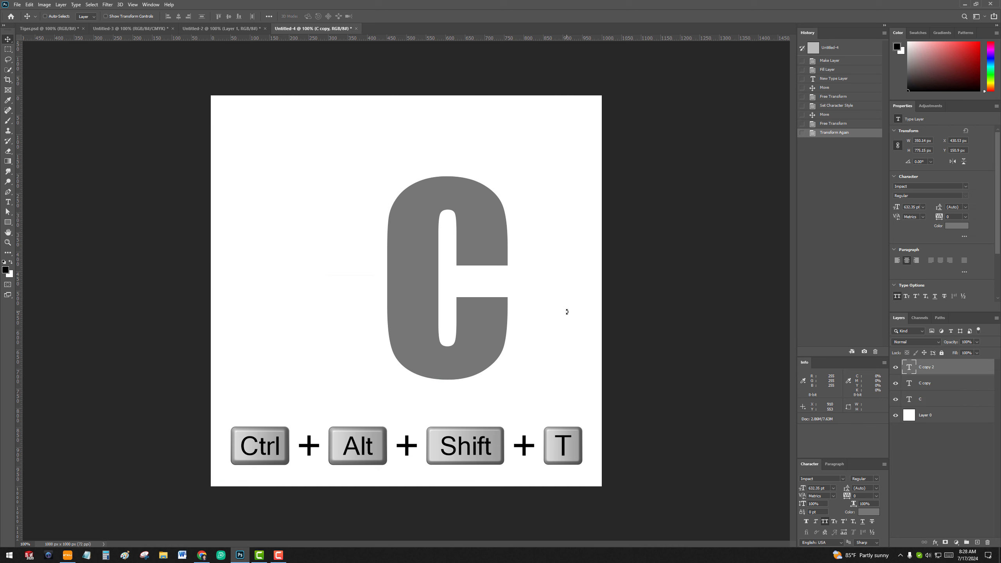
{"action": "key", "text": "ctrl+alt+shift+t"}
{"action": "key", "text": "ctrl+alt+shift+t"}
{"action": "key", "text": "ctrl+alt+shift+t"}
{"action": "key", "text": "ctrl+alt+shift+t"}
{"action": "key", "text": "ctrl+alt+shift+t"}
{"action": "key", "text": "ctrl+alt+shift+t"}
{"action": "key", "text": "ctrl+alt+shift+t"}
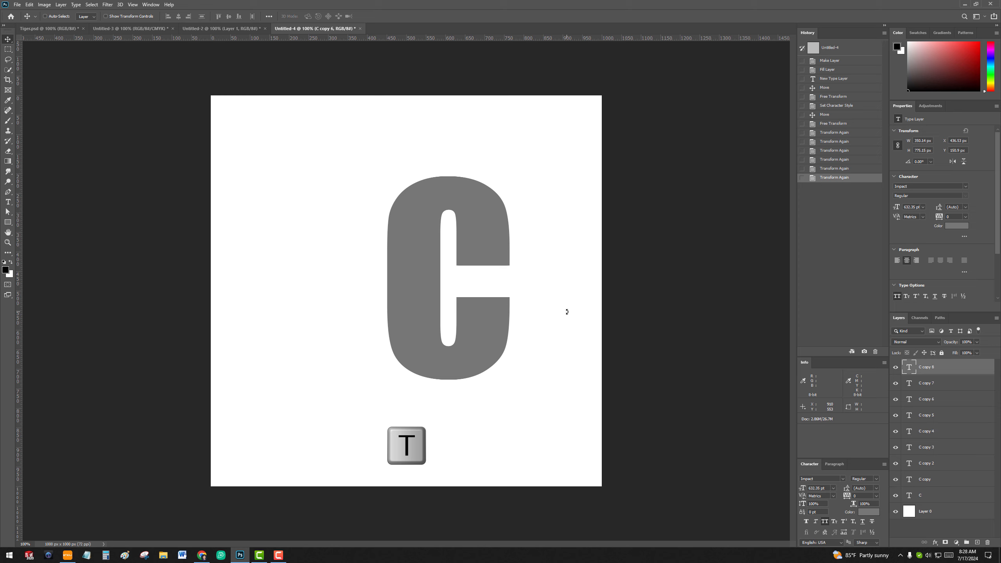
{"action": "key", "text": "ctrl+alt+shift+t"}
{"action": "key", "text": "ctrl+alt+shift+t"}
{"action": "key", "text": "ctrl+alt+shift+t"}
{"action": "key", "text": "ctrl+alt+shift+t"}
{"action": "key", "text": "ctrl+alt+shift+t"}
{"action": "key", "text": "ctrl+alt+shift+t"}
{"action": "key", "text": "ctrl+alt+shift+t"}
{"action": "key", "text": "ctrl+alt+shift+t"}
{"action": "key", "text": "ctrl+alt+shift+t"}
{"action": "key", "text": "ctrl+alt+shift+t"}
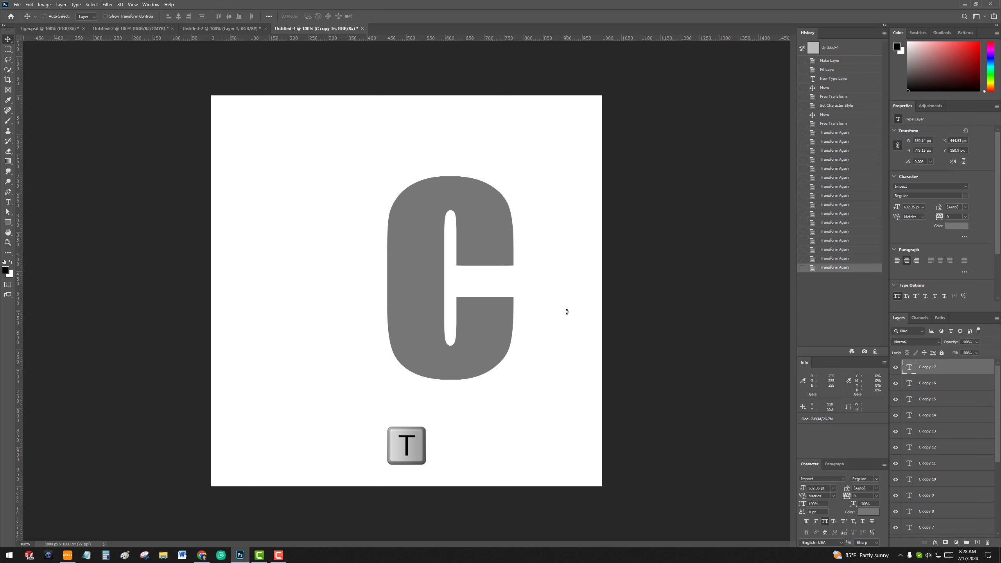
{"action": "key", "text": "ctrl+alt+shift+t"}
{"action": "key", "text": "ctrl+alt+shift+t"}
{"action": "key", "text": "ctrl+alt+shift+t"}
{"action": "key", "text": "ctrl+alt+shift+t"}
{"action": "key", "text": "ctrl+alt+shift+t"}
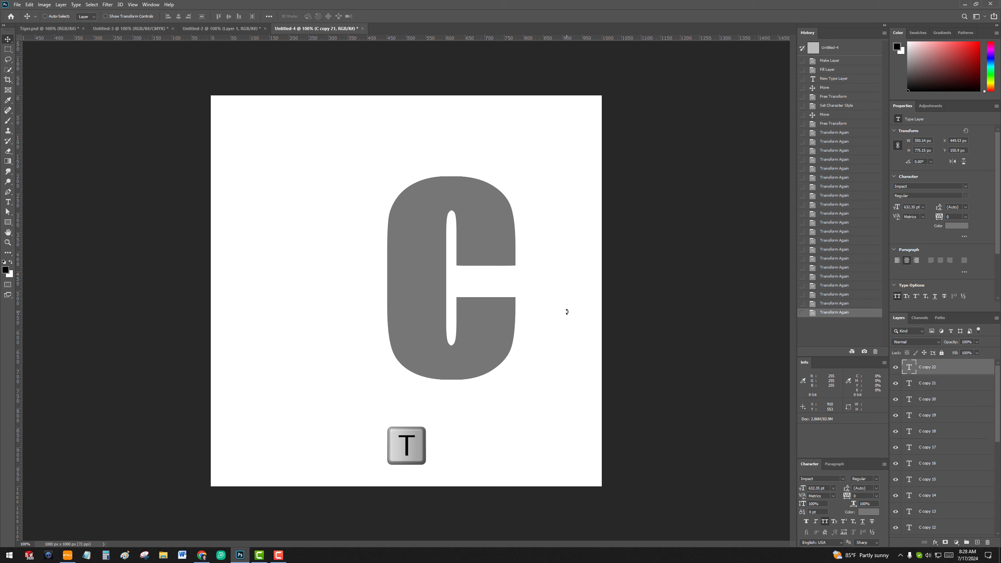
{"action": "key", "text": "ctrl+alt+shift+t"}
{"action": "key", "text": "ctrl+alt+shift+t"}
{"action": "key", "text": "ctrl+alt+shift+t"}
{"action": "key", "text": "ctrl+alt+shift+t"}
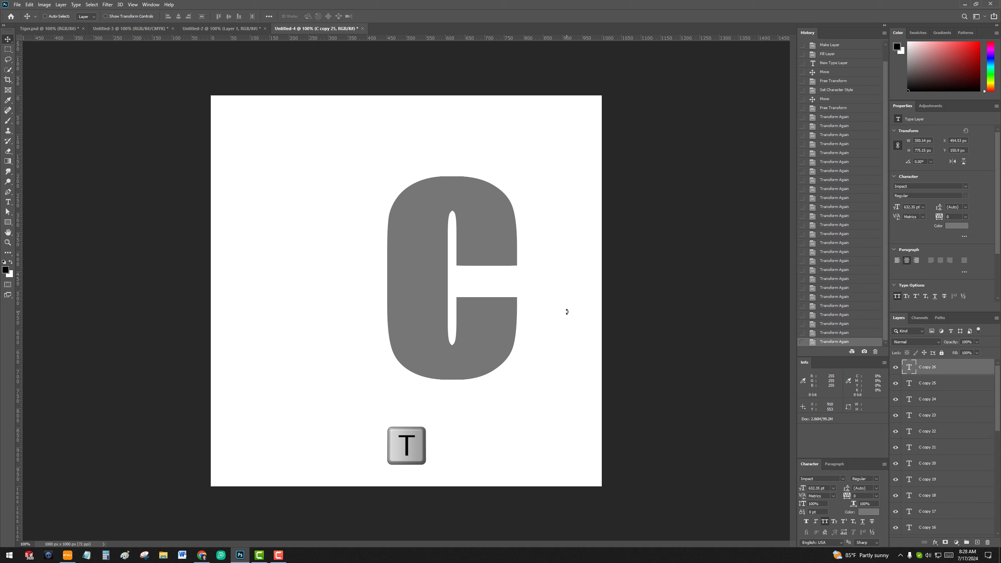
{"action": "key", "text": "ctrl+alt+shift+t"}
{"action": "key", "text": "ctrl+alt+shift+t"}
{"action": "key", "text": "ctrl+alt+shift+t"}
{"action": "key", "text": "ctrl+alt+shift+t"}
{"action": "key", "text": "ctrl+alt+shift+t"}
{"action": "key", "text": "ctrl+alt+shift+t"}
{"action": "key", "text": "ctrl+alt+shift+t"}
{"action": "key", "text": "ctrl+alt+shift+t"}
{"action": "key", "text": "ctrl+alt+shift+t"}
{"action": "key", "text": "ctrl+alt+shift+t"}
{"action": "key", "text": "ctrl+alt+shift+t"}
{"action": "key", "text": "ctrl+alt+shift+t"}
{"action": "key", "text": "ctrl+alt+shift+t"}
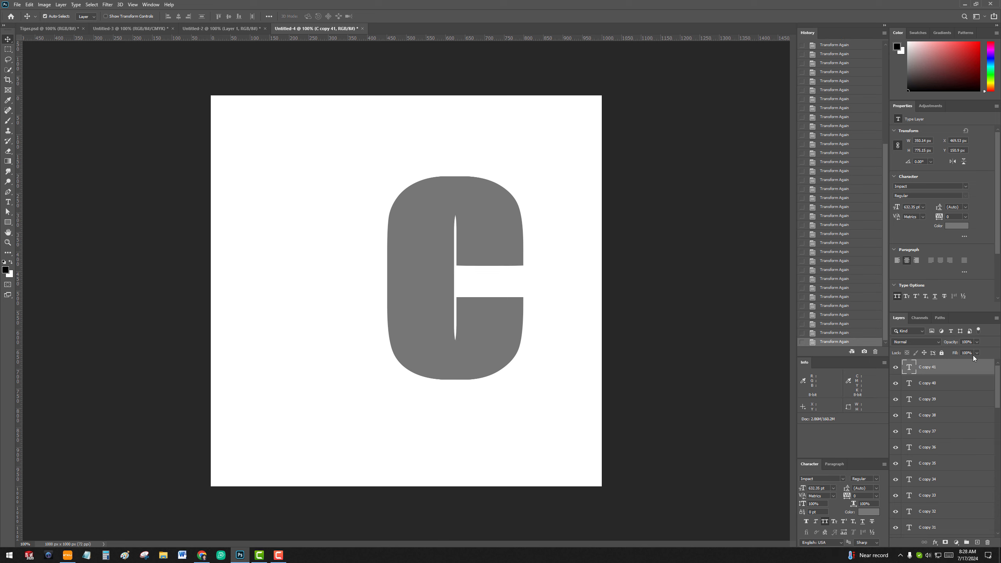
Step: Group all the C copy layers and place the group below the original C layer
{"action": "scroll", "coordinate": [969, 372], "scroll_direction": "down", "scroll_amount": 10}
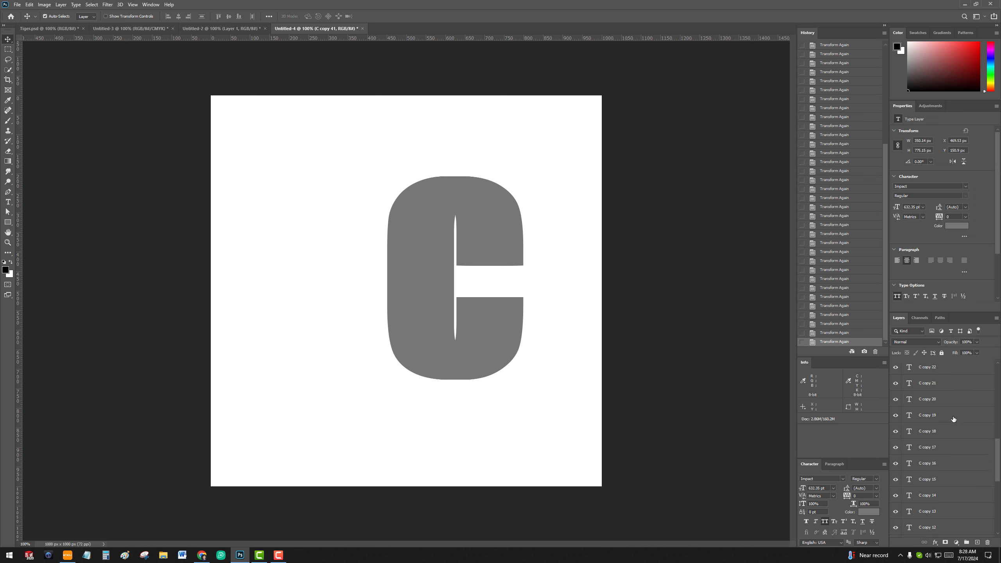
{"action": "left_click", "coordinate": [945, 502], "text": "shift"}
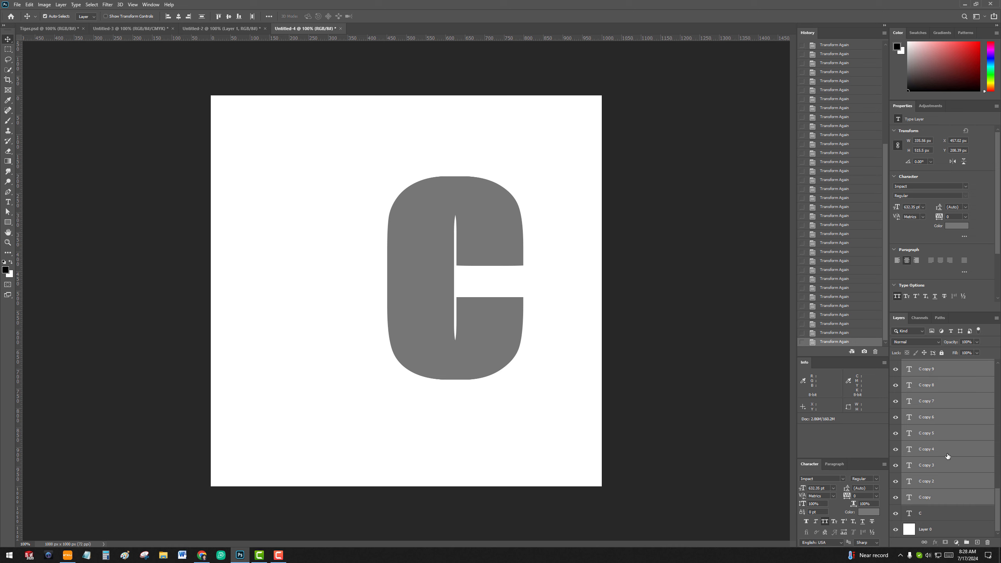
{"action": "key", "text": "ctrl+g"}
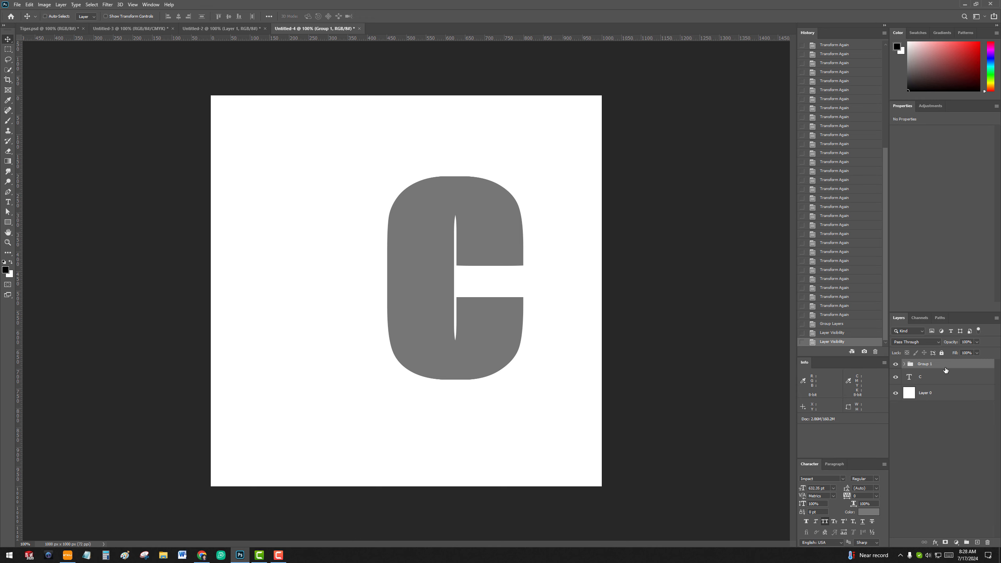
{"action": "key", "text": "ctrl+bracketleft"}
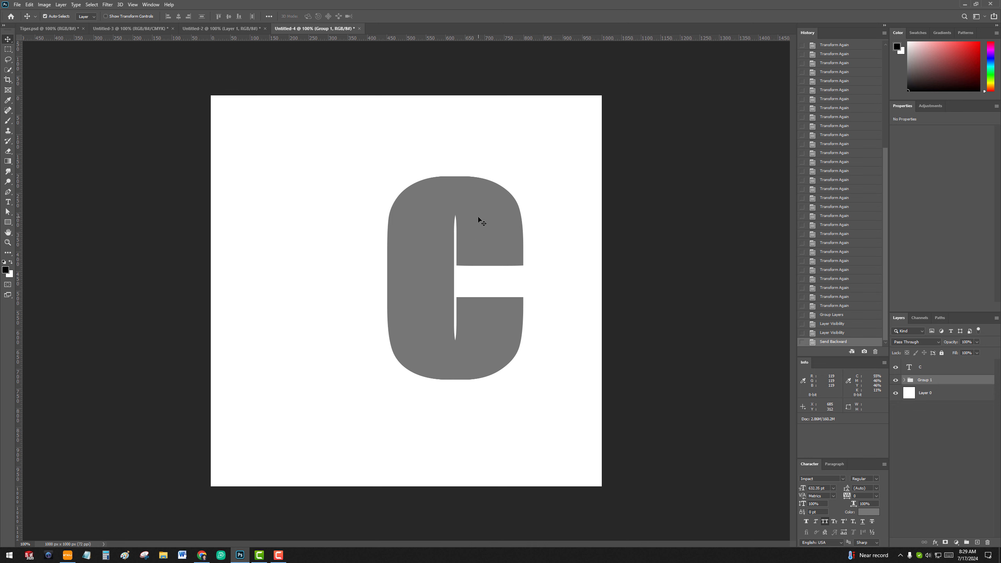
Step: Recolor the original C text near-black and centre the letter together with its extrusion group on the canvas
{"action": "left_click", "coordinate": [565, 234]}
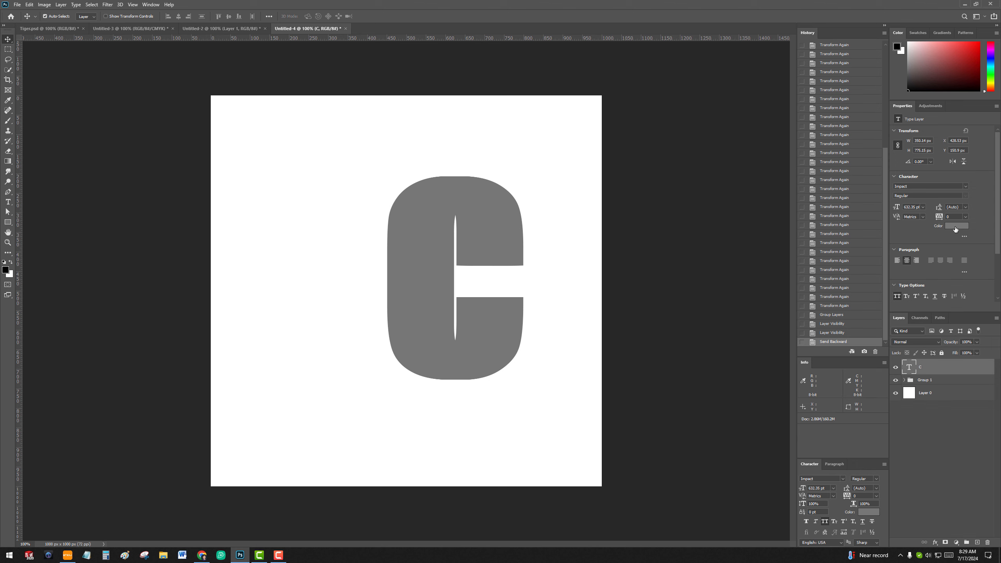
{"action": "left_click", "coordinate": [957, 227]}
{"action": "key", "text": "Return"}
{"action": "key", "text": "v"}
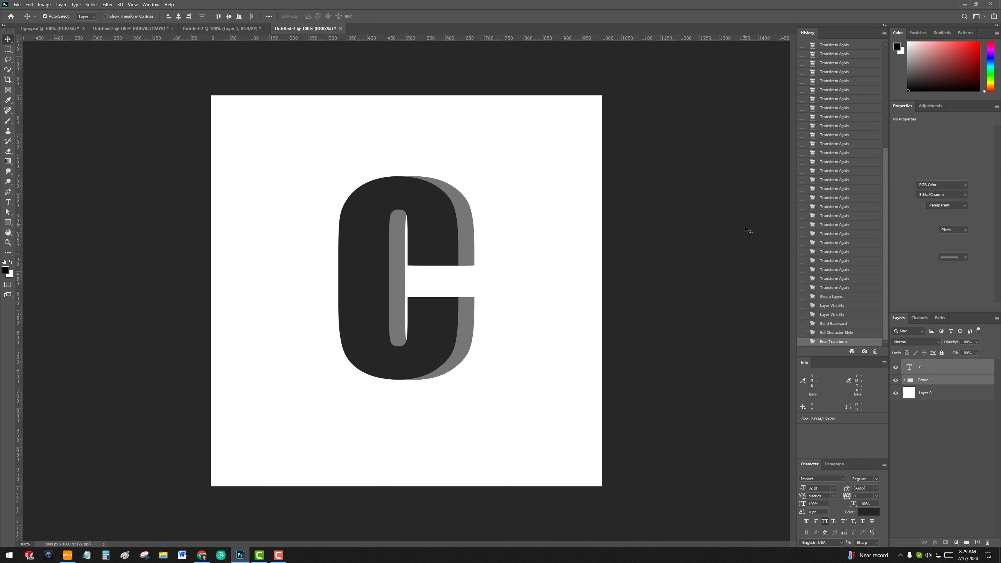
{"action": "left_click", "coordinate": [743, 226]}
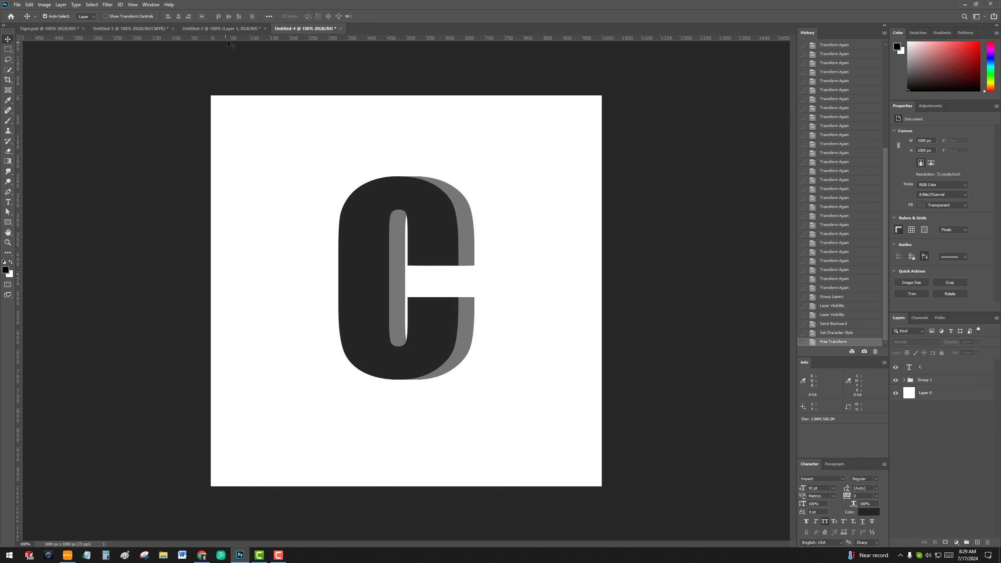
Step: Copy the cheetah photo layer from the Untitled-2 document into Untitled-4, positioned over the letter
{"action": "left_click", "coordinate": [237, 29]}
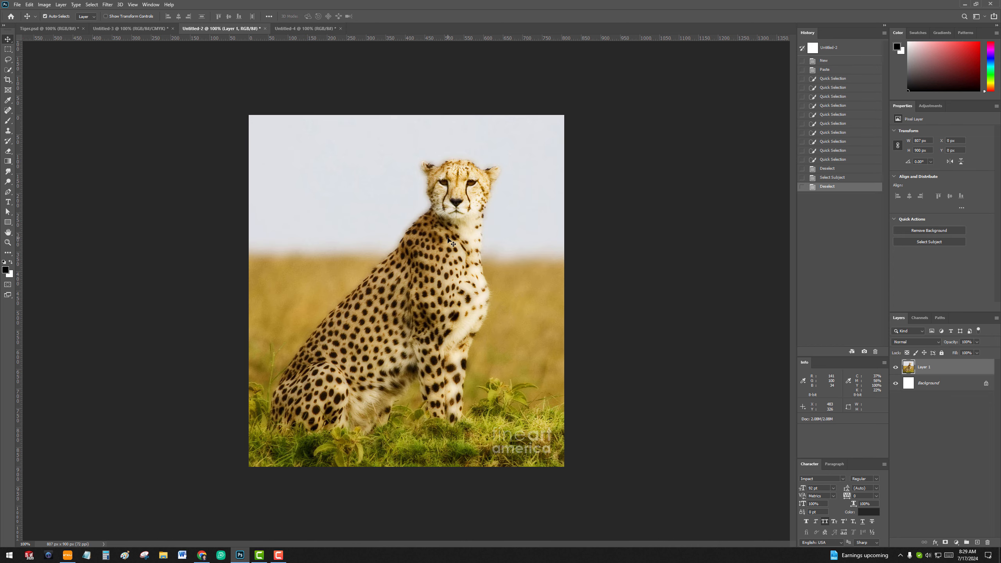
{"action": "left_click_drag", "start_coordinate": [448, 238], "coordinate": [430, 252]}
{"action": "left_click_drag", "start_coordinate": [483, 171], "coordinate": [479, 202]}
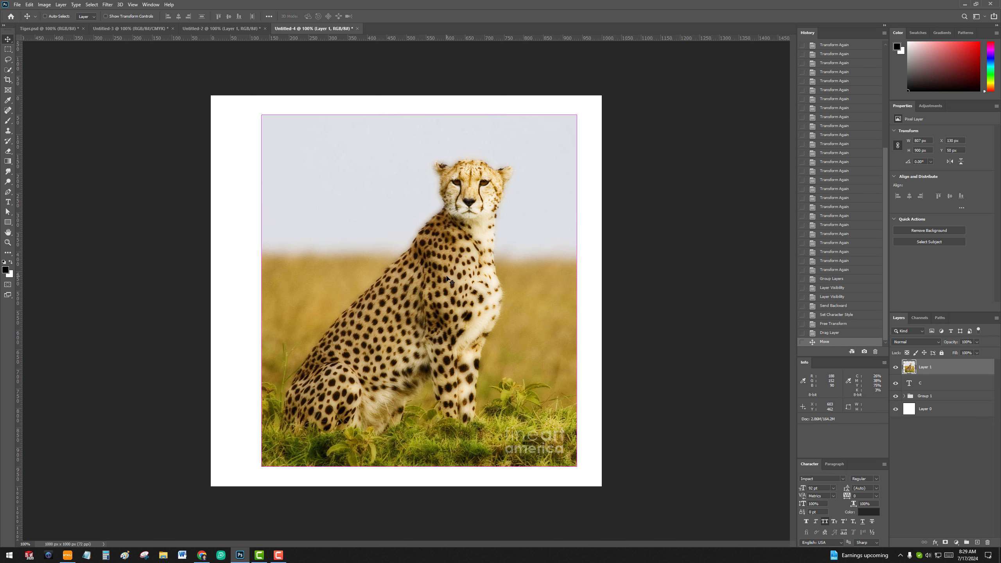
Step: Flip the cheetah photo horizontally and shift it slightly up over the letter
{"action": "key", "text": "ctrl+t"}
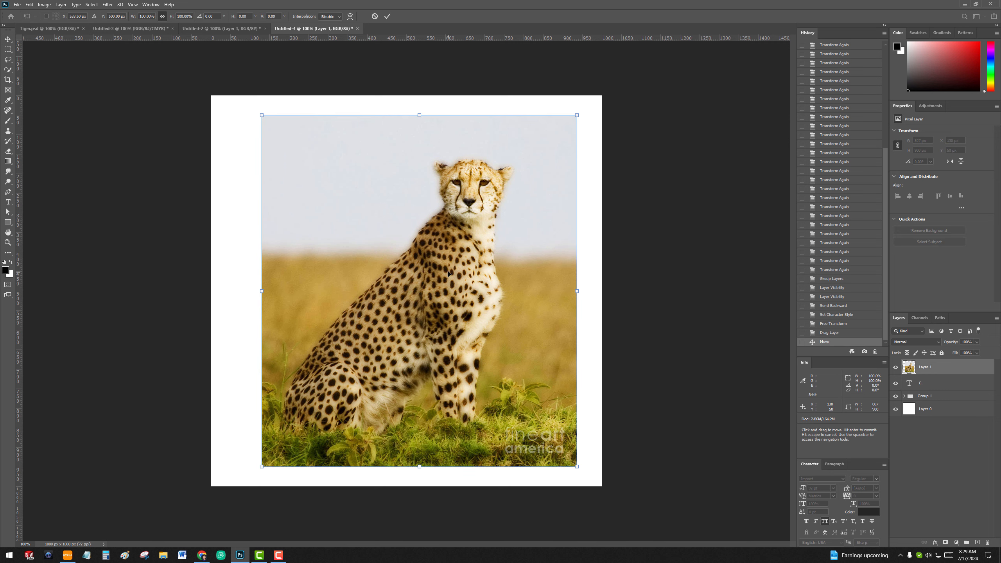
{"action": "right_click", "coordinate": [442, 258]}
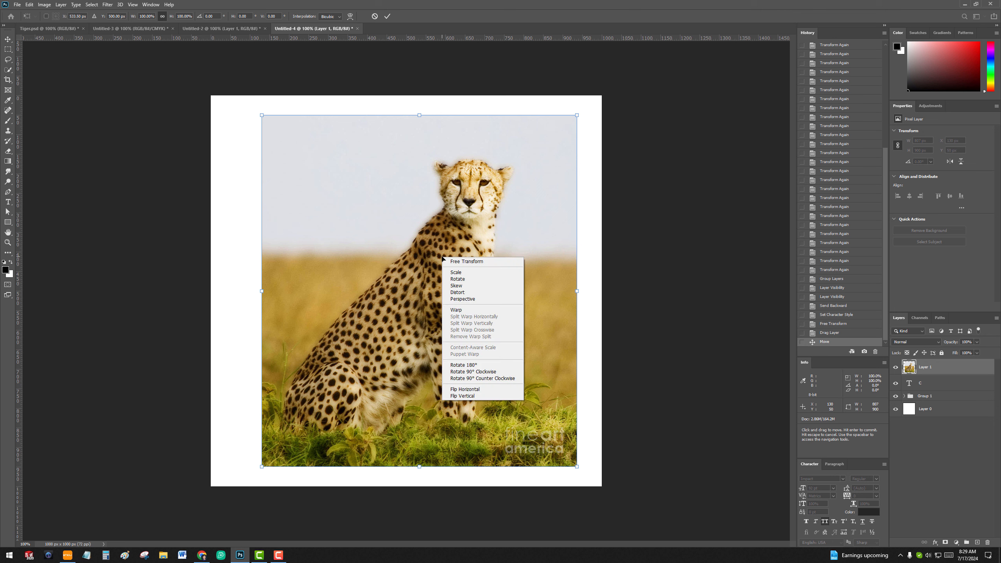
{"action": "left_click", "coordinate": [505, 390]}
{"action": "double_click", "coordinate": [896, 368]}
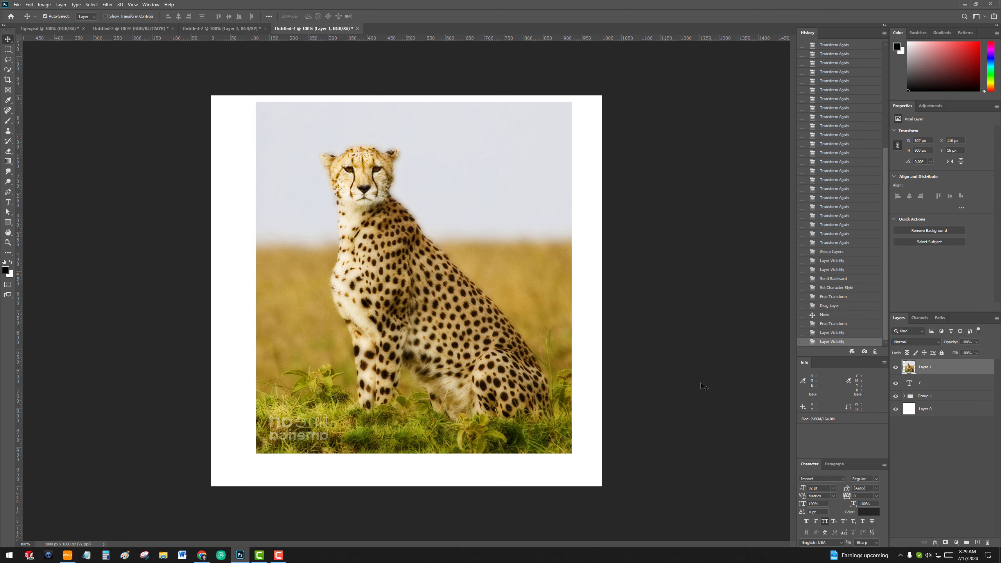
Step: Duplicate the flipped cheetah layer twice and hide both copies
{"action": "key", "text": "ctrl+j"}
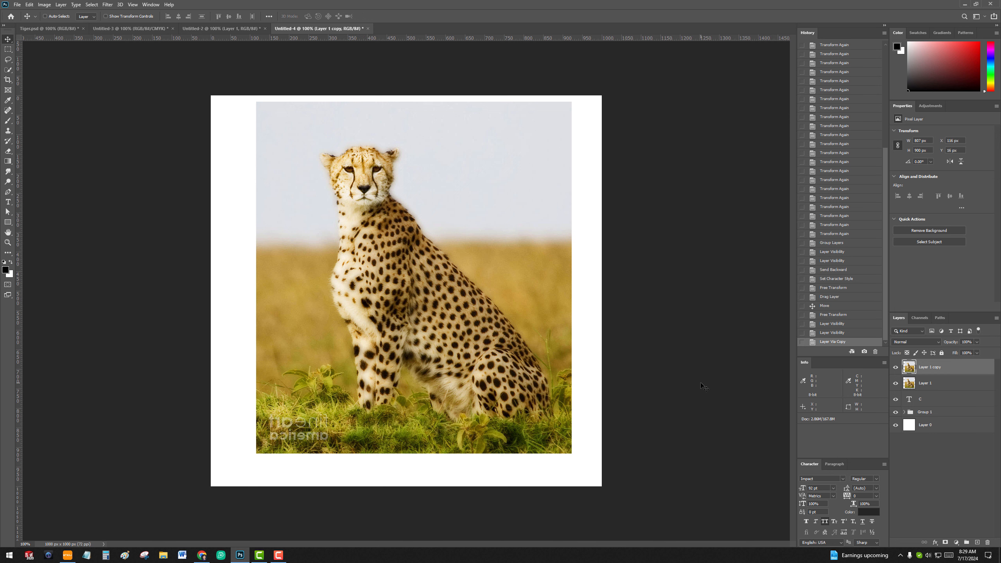
{"action": "key", "text": "ctrl+j"}
{"action": "left_click_drag", "start_coordinate": [897, 367], "coordinate": [906, 391]}
{"action": "double_click", "coordinate": [897, 400]}
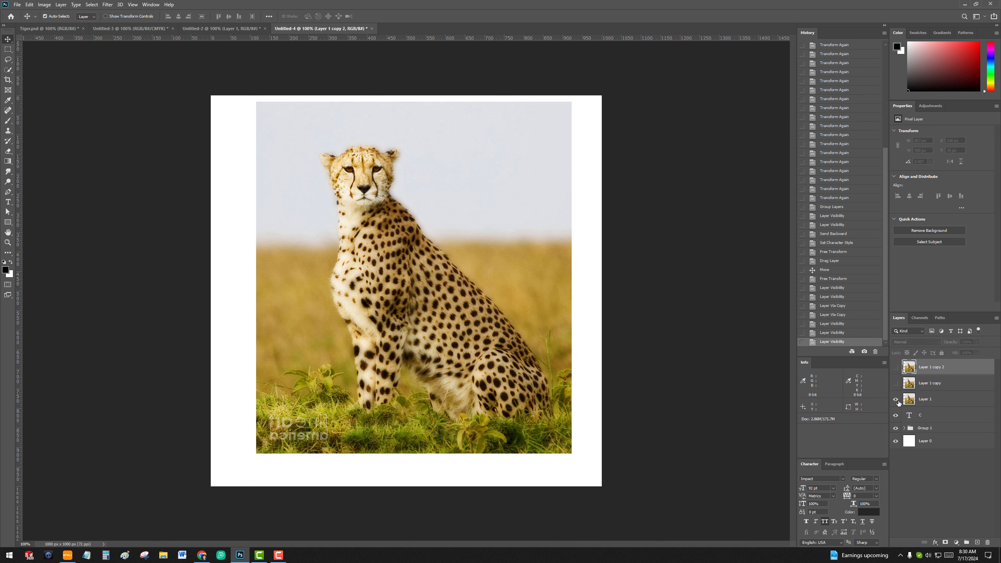
Step: Place Layer 1 between the C text and Group 1 and clip it to Group 1
{"action": "left_click", "coordinate": [946, 403]}
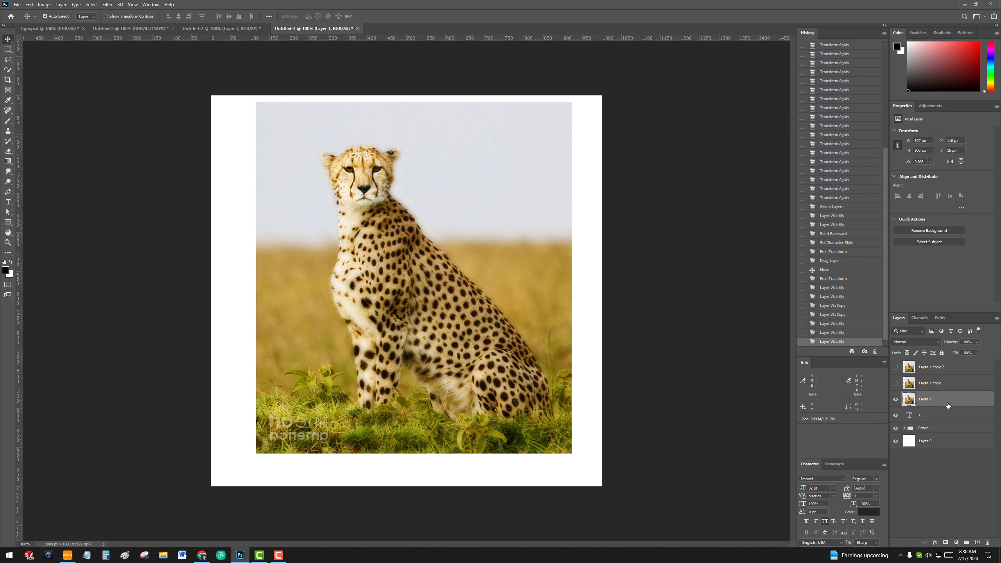
{"action": "left_click_drag", "start_coordinate": [949, 406], "coordinate": [946, 422]}
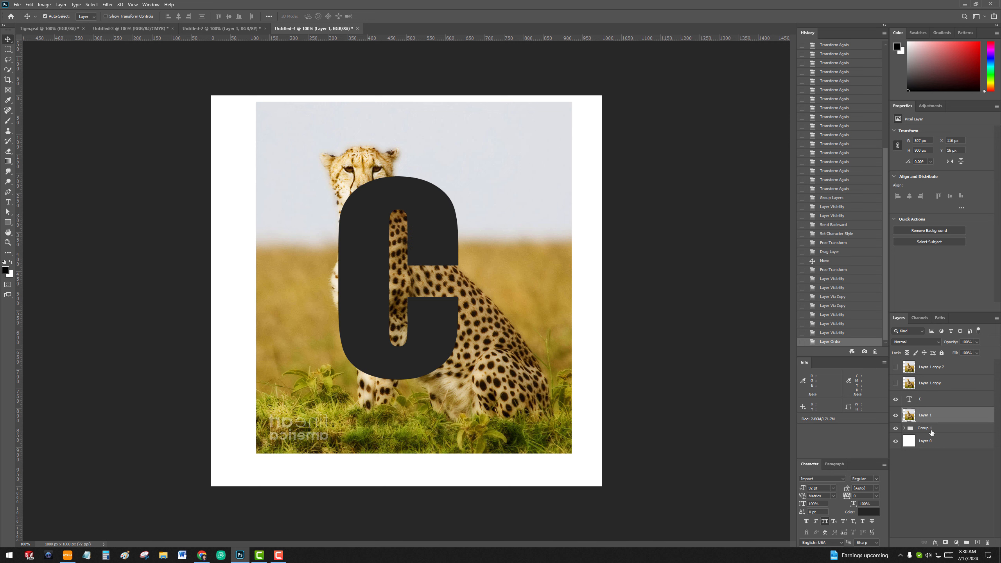
{"action": "left_click", "coordinate": [922, 429]}
{"action": "left_click", "coordinate": [945, 417]}
{"action": "right_click", "coordinate": [945, 416]}
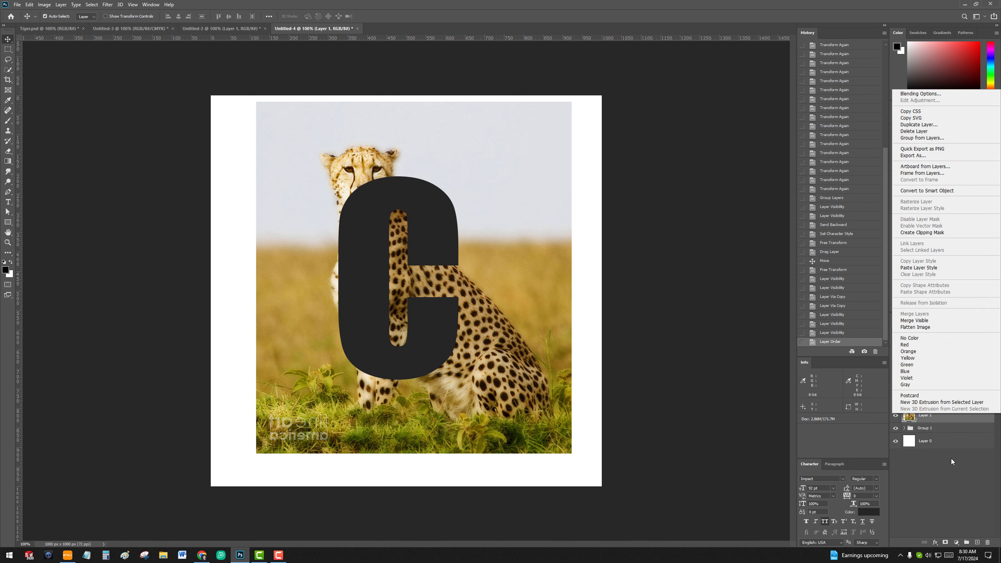
{"action": "left_click", "coordinate": [922, 233]}
{"action": "left_click", "coordinate": [896, 416]}
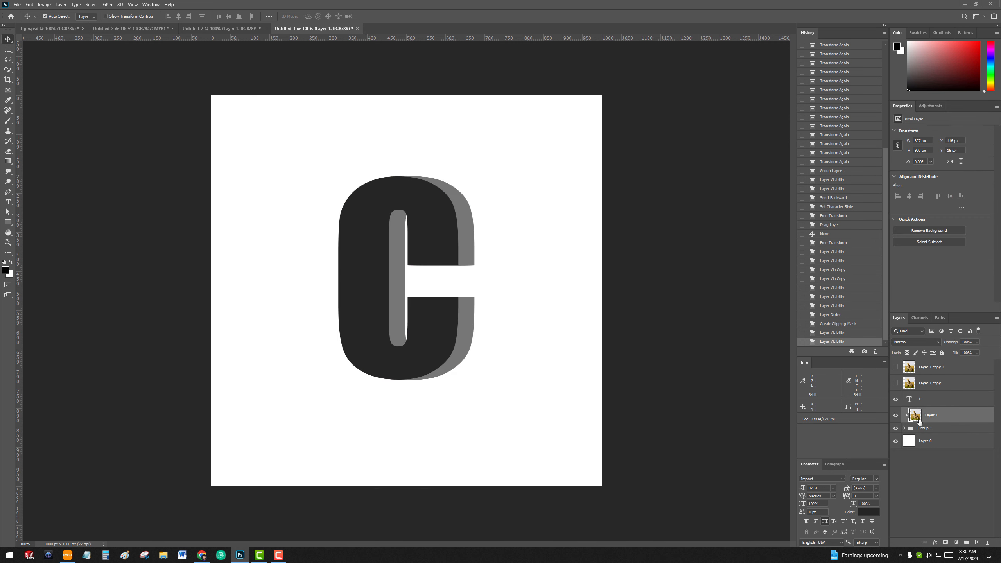
{"action": "left_click", "coordinate": [896, 416]}
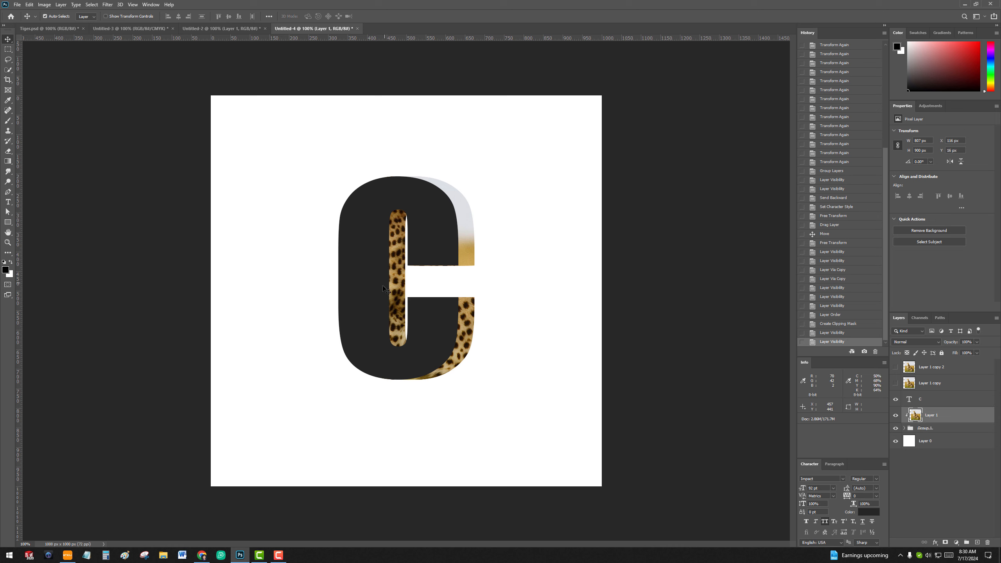
Step: Rename Group 1 as Shadow
{"action": "double_click", "coordinate": [925, 429]}
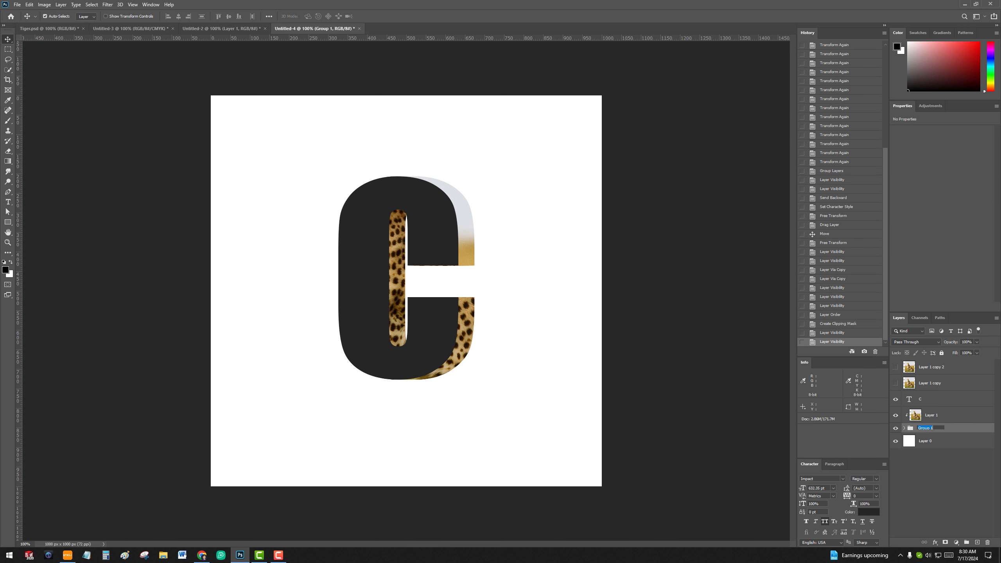
{"action": "type", "text": "Shadow"}
{"action": "key", "text": "Return"}
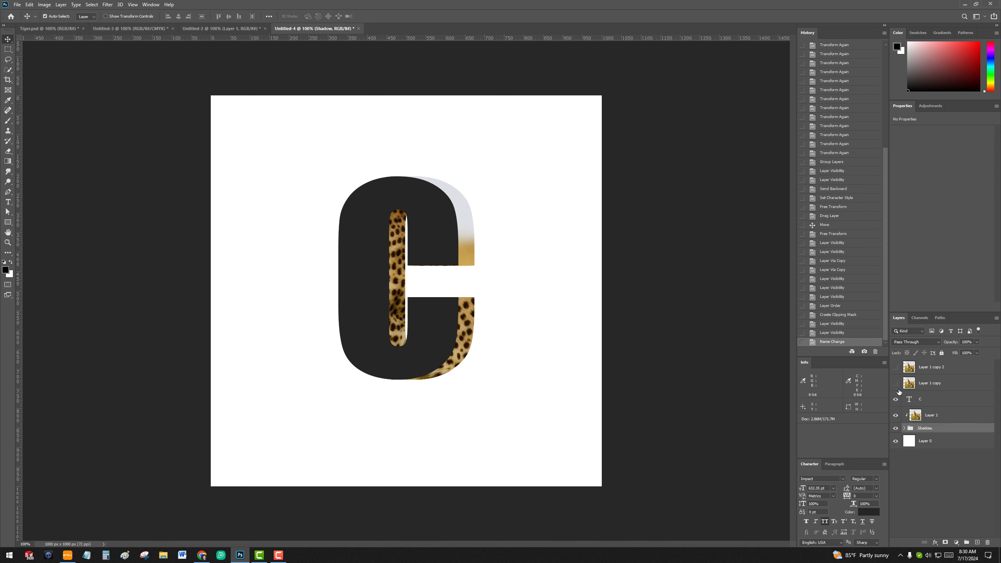
Step: Show Layer 1 copy and clip it to the C text layer
{"action": "left_click", "coordinate": [896, 384]}
{"action": "left_click", "coordinate": [908, 385]}
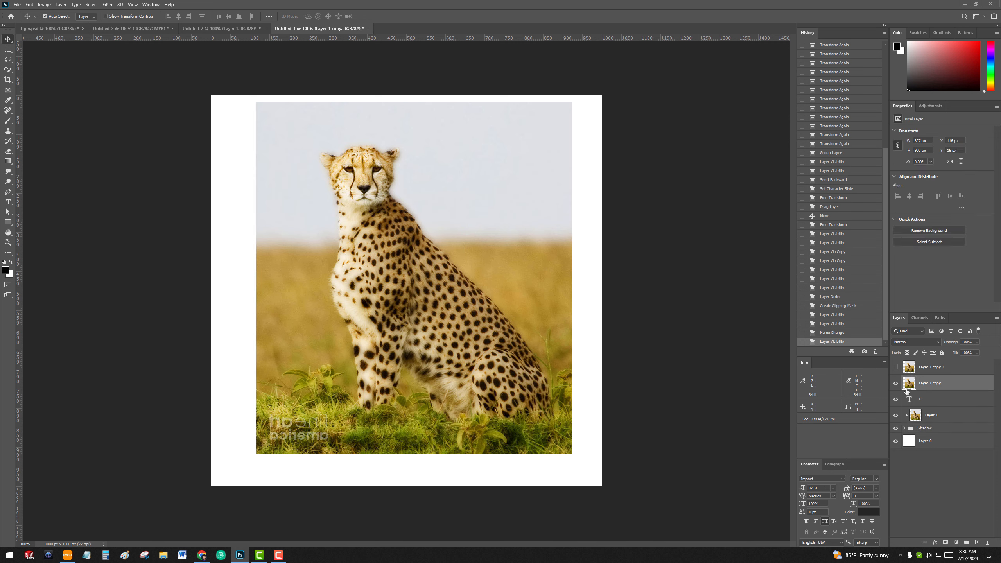
{"action": "right_click", "coordinate": [953, 381]}
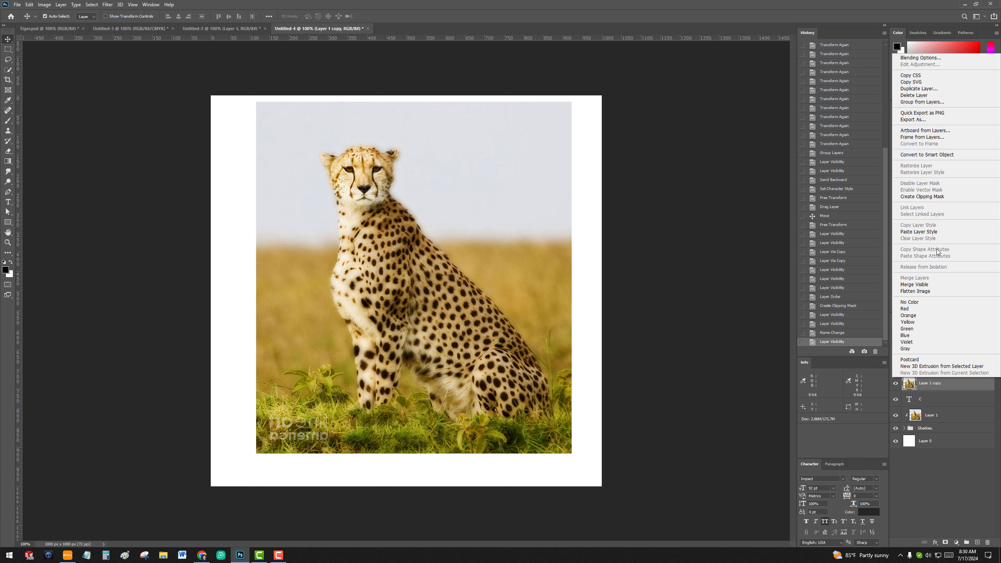
{"action": "left_click", "coordinate": [944, 197]}
{"action": "left_click", "coordinate": [896, 383]}
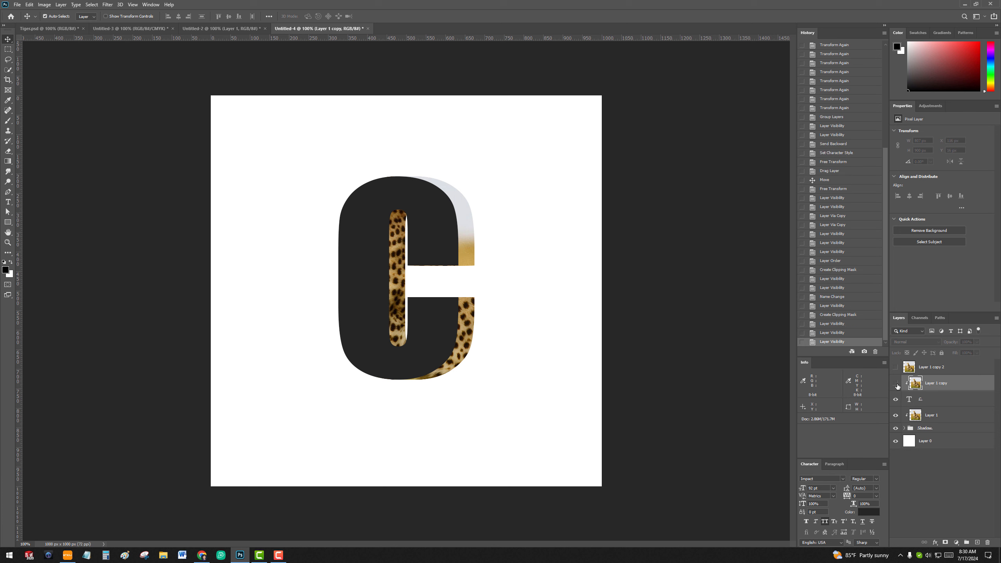
{"action": "left_click", "coordinate": [896, 384]}
Step: Show Layer 1 copy 2, select the cheetah with Select Subject and add a layer mask from the selection
{"action": "left_click", "coordinate": [945, 375]}
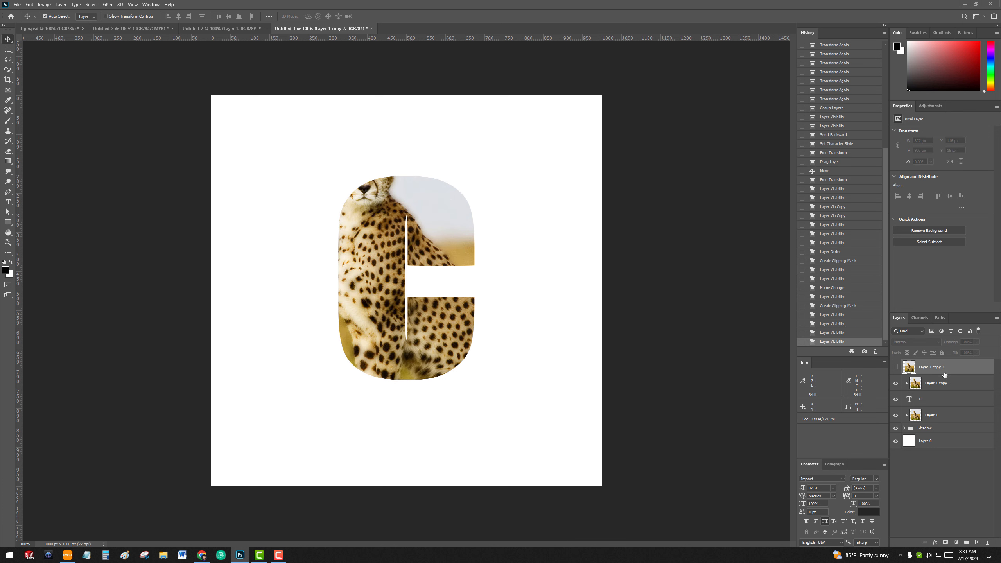
{"action": "left_click", "coordinate": [896, 368]}
{"action": "left_click", "coordinate": [896, 367]}
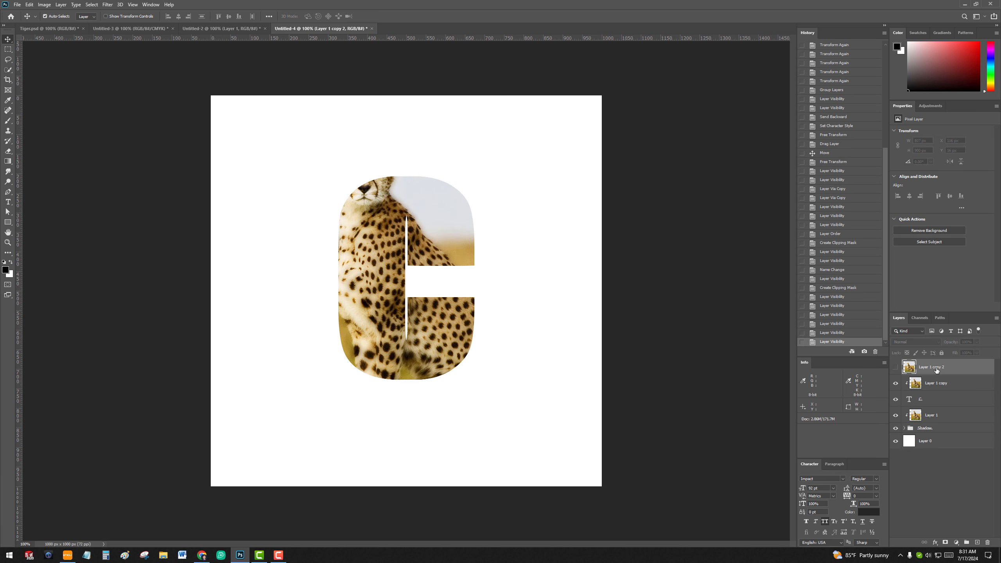
{"action": "left_click", "coordinate": [897, 368]}
{"action": "left_click", "coordinate": [7, 70]}
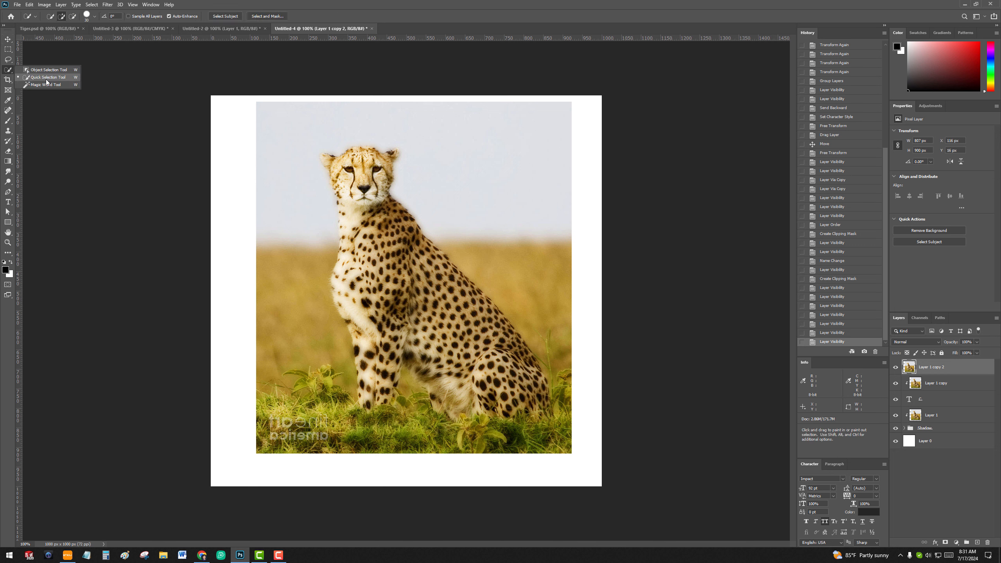
{"action": "left_click", "coordinate": [65, 78]}
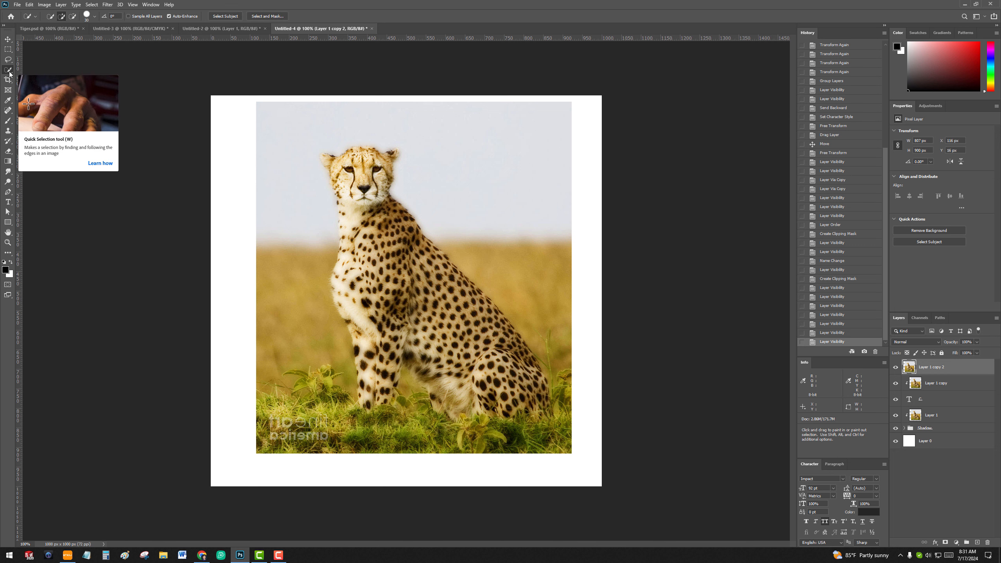
{"action": "left_click", "coordinate": [9, 72]}
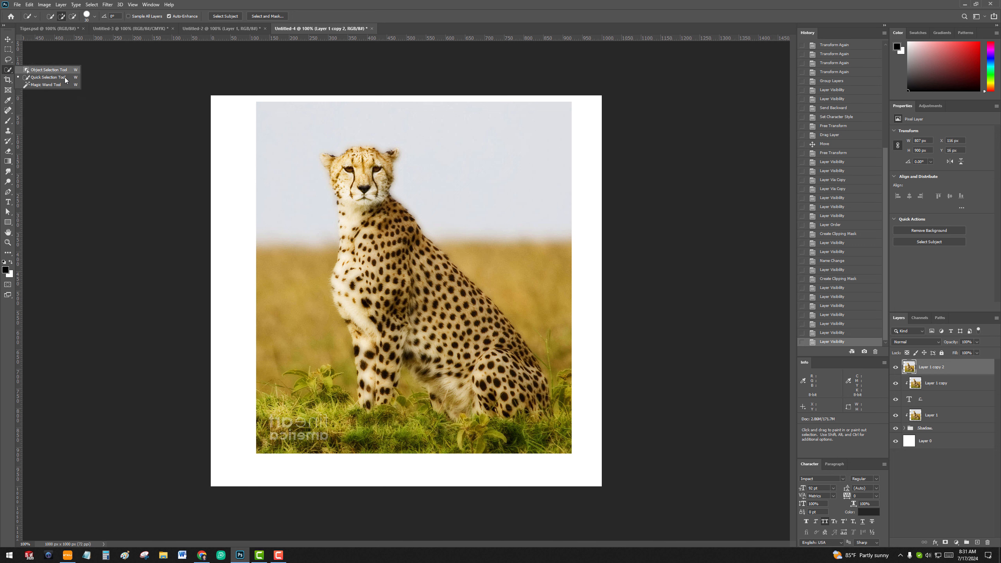
{"action": "left_click", "coordinate": [38, 77]}
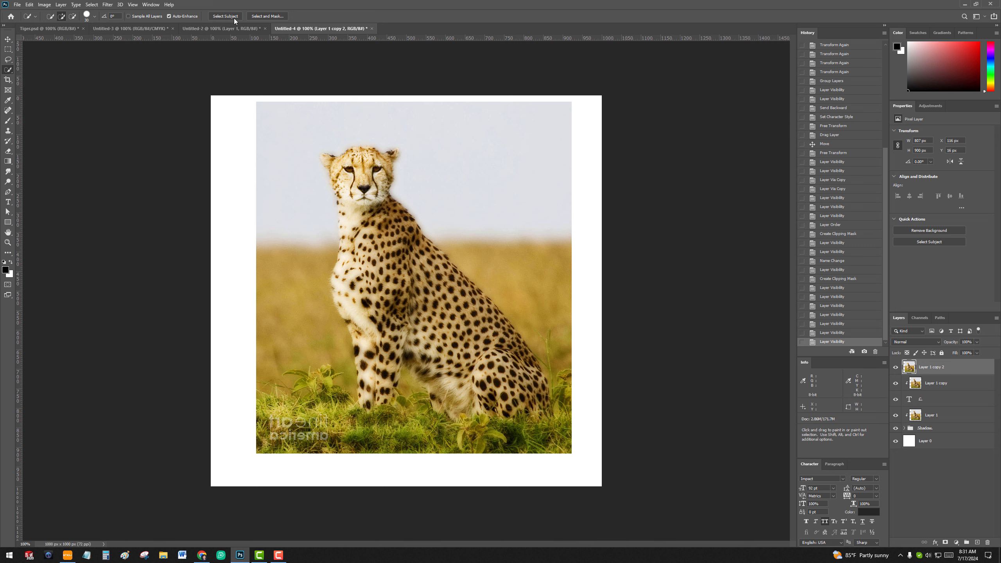
{"action": "left_click", "coordinate": [232, 17]}
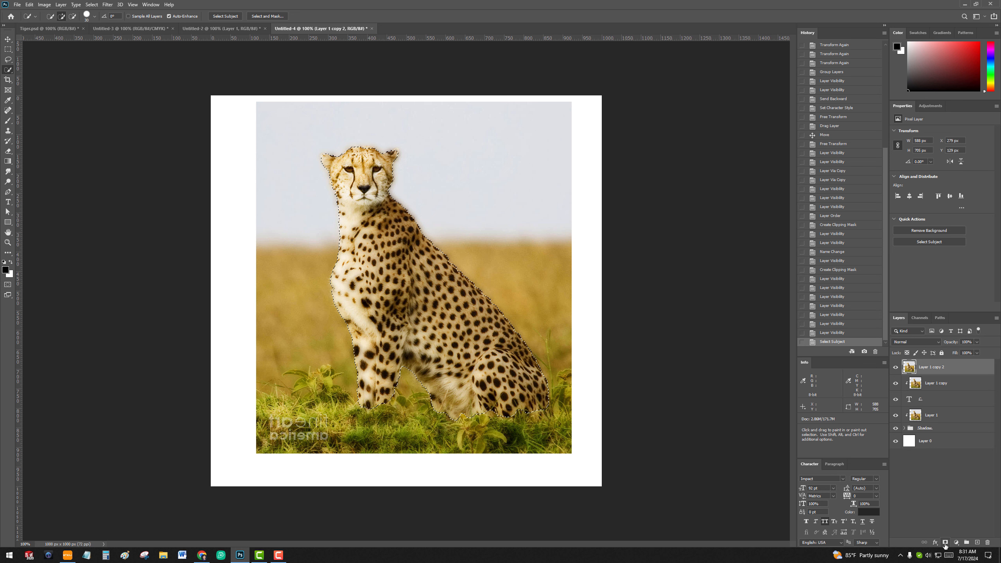
{"action": "left_click", "coordinate": [945, 545]}
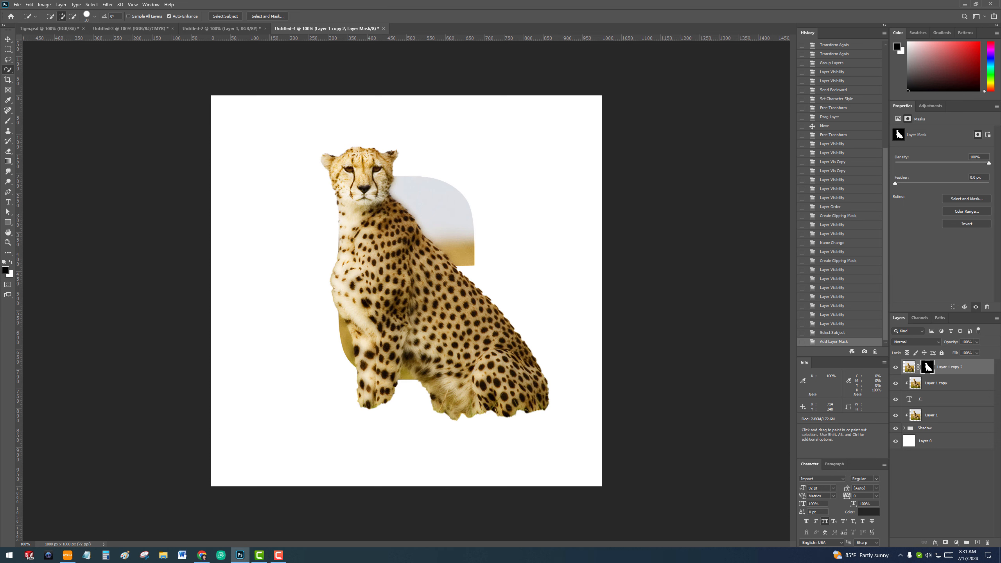
{"action": "key", "text": "v"}
Step: Hide both cheetah copies and add an Exposure adjustment of -3.72 above Layer 1, clipped to the layers below
{"action": "left_click_drag", "start_coordinate": [896, 367], "coordinate": [897, 384]}
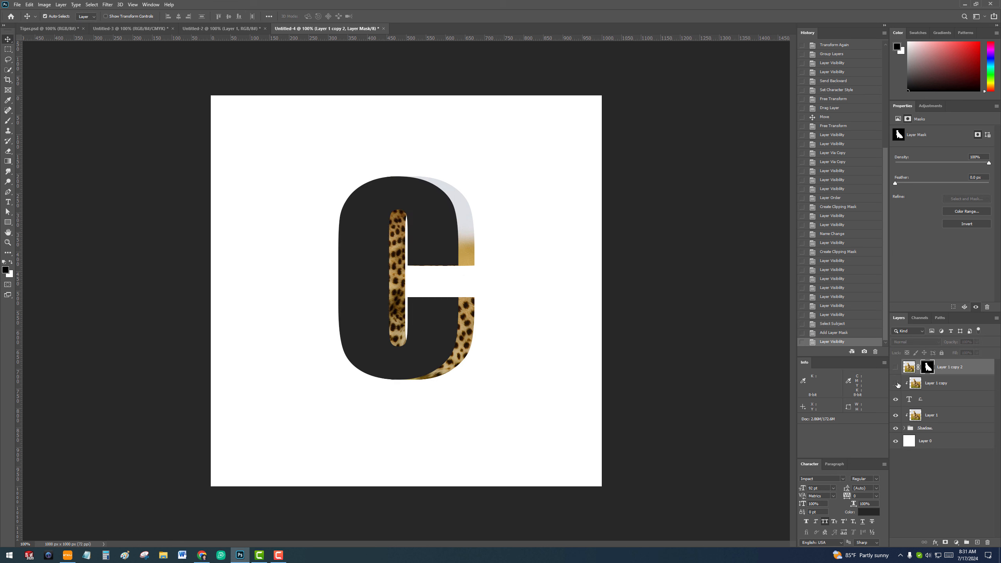
{"action": "left_click", "coordinate": [960, 420]}
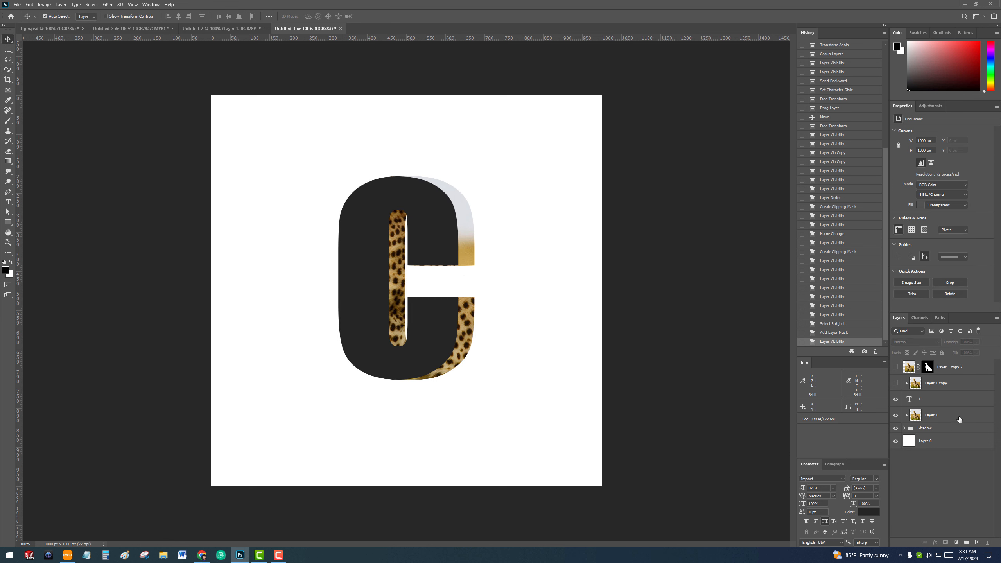
{"action": "left_click", "coordinate": [959, 418]}
{"action": "left_click", "coordinate": [955, 452]}
{"action": "left_click", "coordinate": [964, 420]}
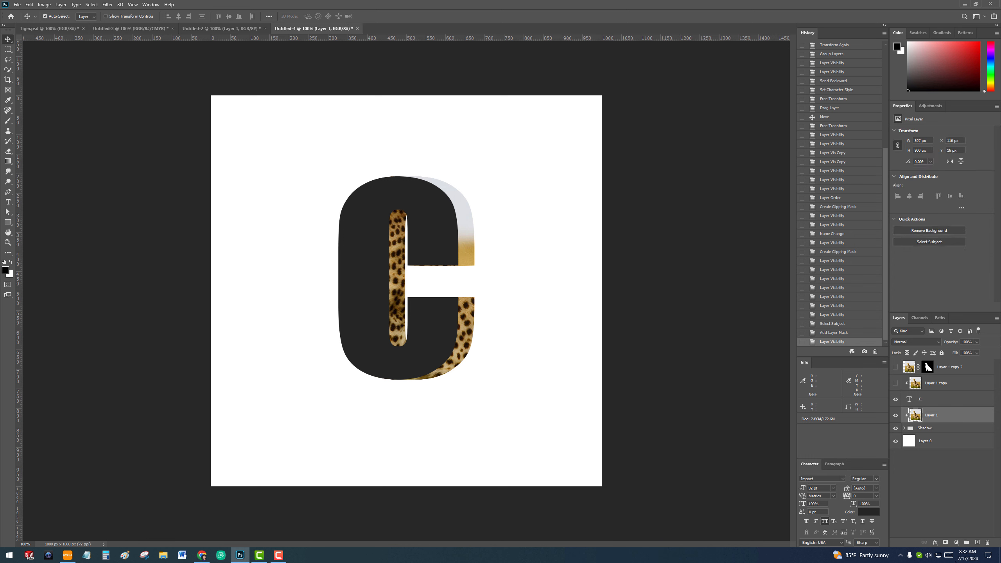
{"action": "left_click", "coordinate": [957, 543]}
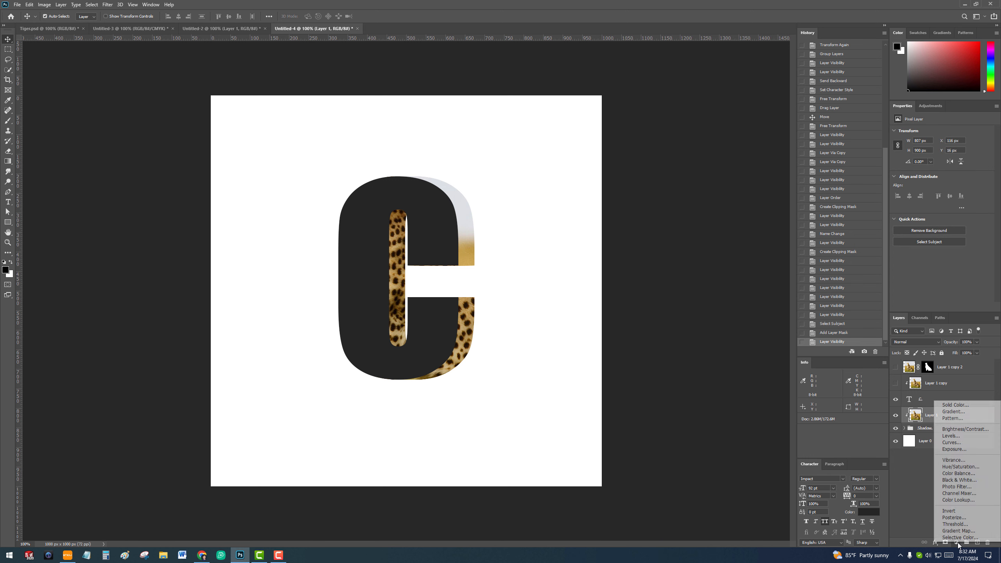
{"action": "left_click", "coordinate": [972, 451]}
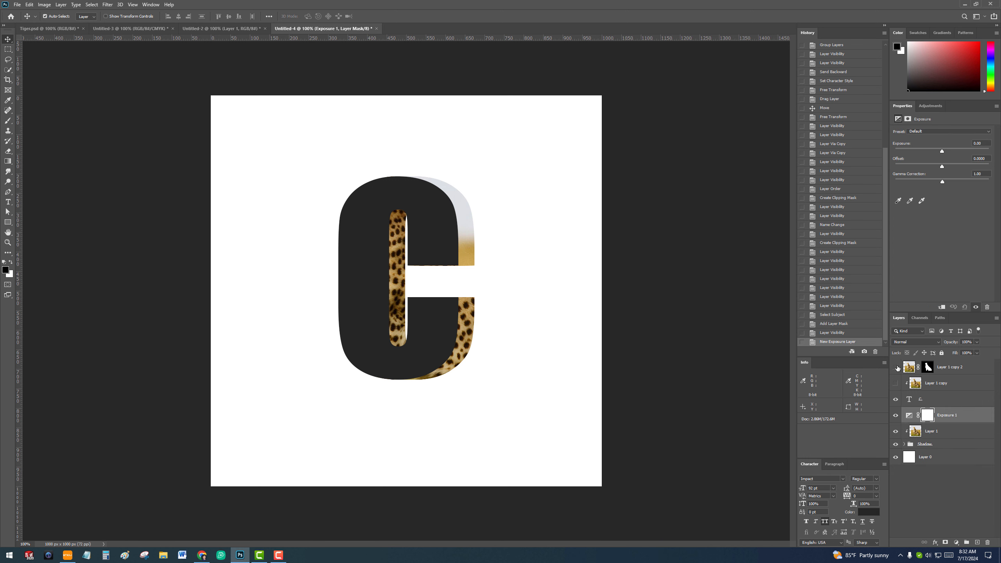
{"action": "left_click_drag", "start_coordinate": [944, 155], "coordinate": [916, 158]}
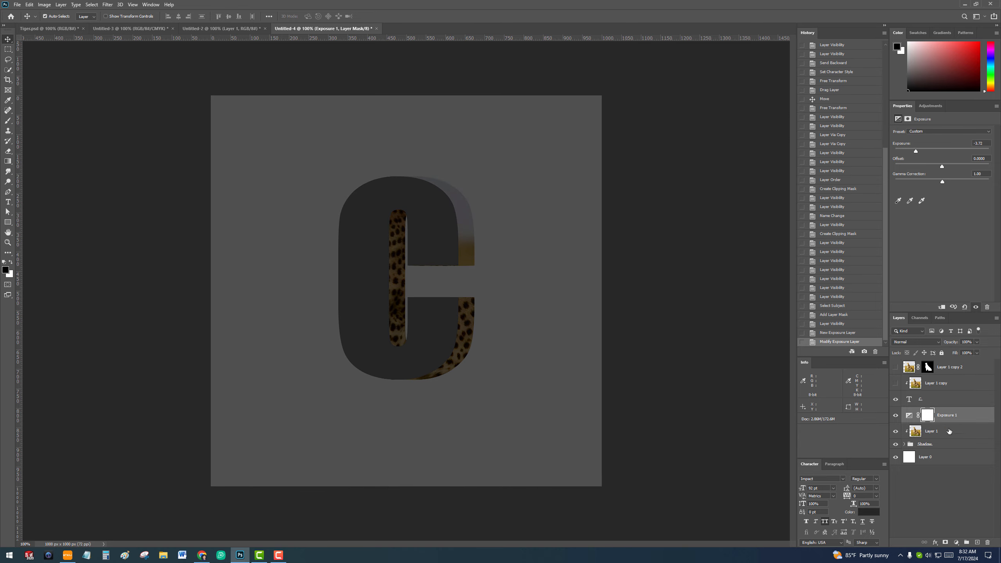
{"action": "right_click", "coordinate": [960, 418]}
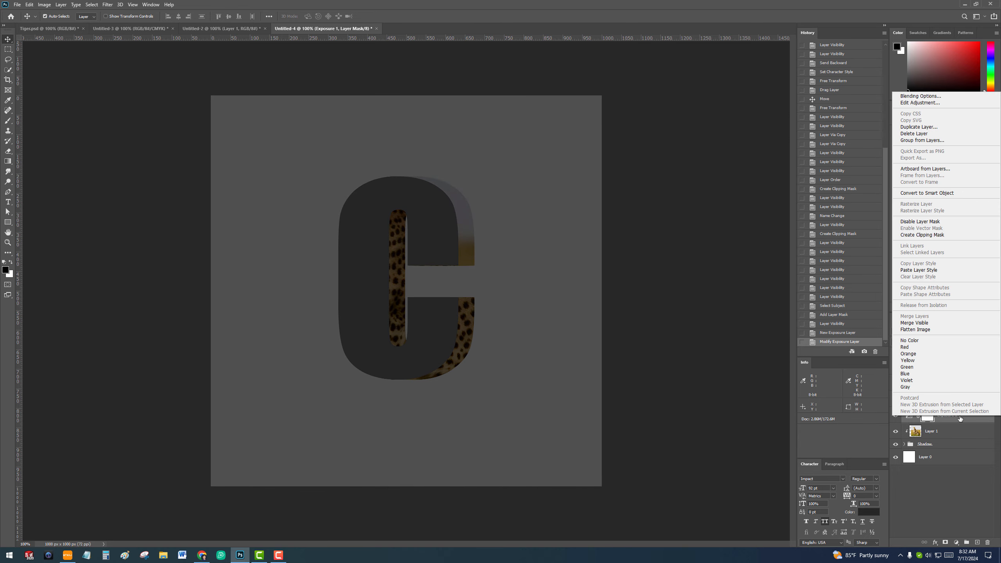
{"action": "left_click", "coordinate": [938, 237]}
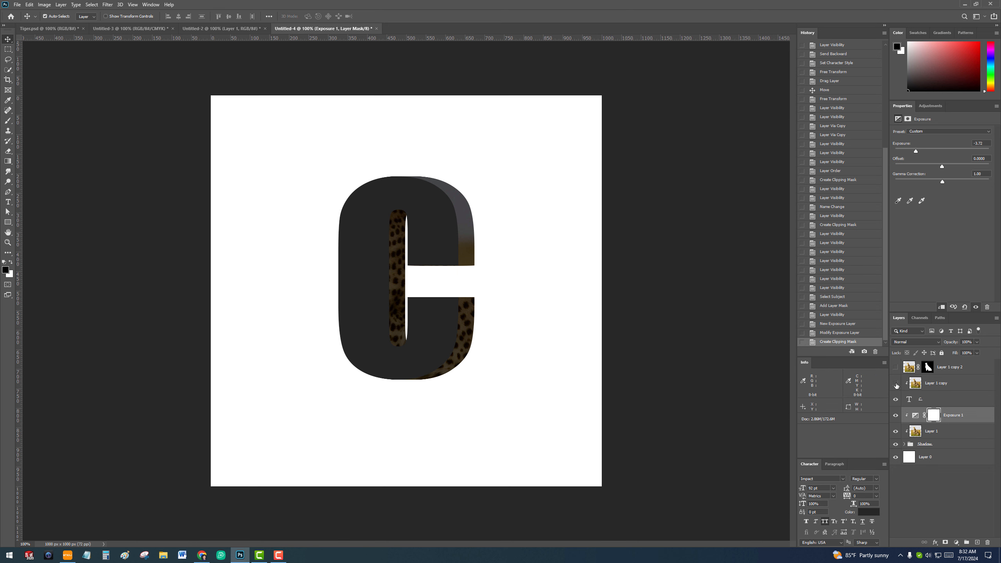
Step: Show both cheetah copies and brush black on Layer 1 copy 2's mask to hide the paws and haunches outside the letter
{"action": "left_click", "coordinate": [897, 368]}
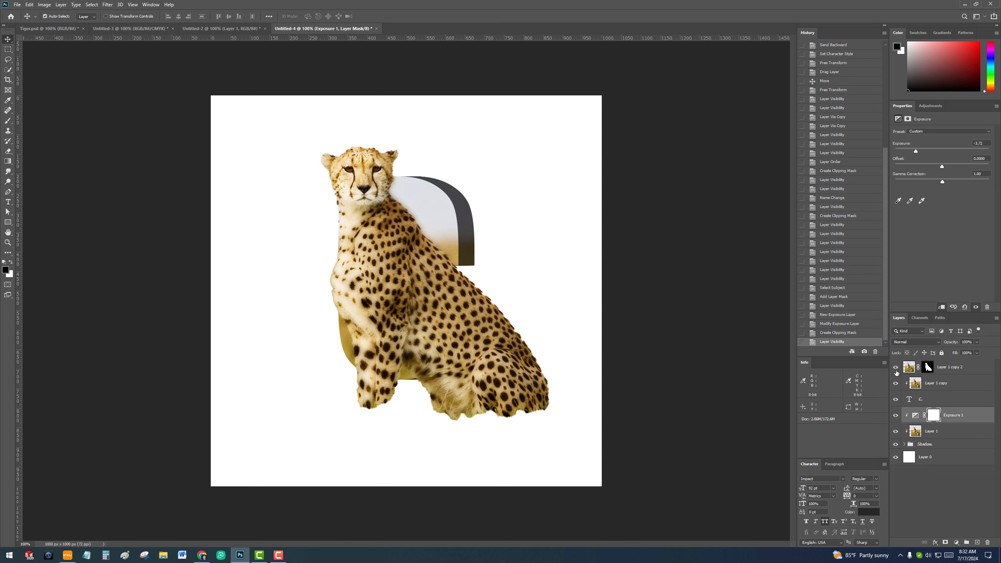
{"action": "left_click", "coordinate": [398, 296]}
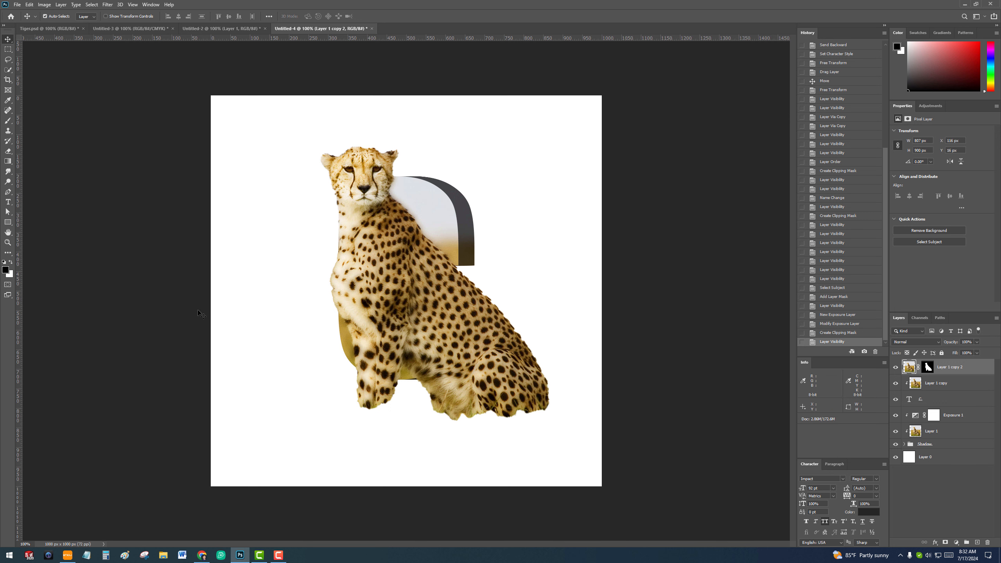
{"action": "left_click", "coordinate": [8, 121]}
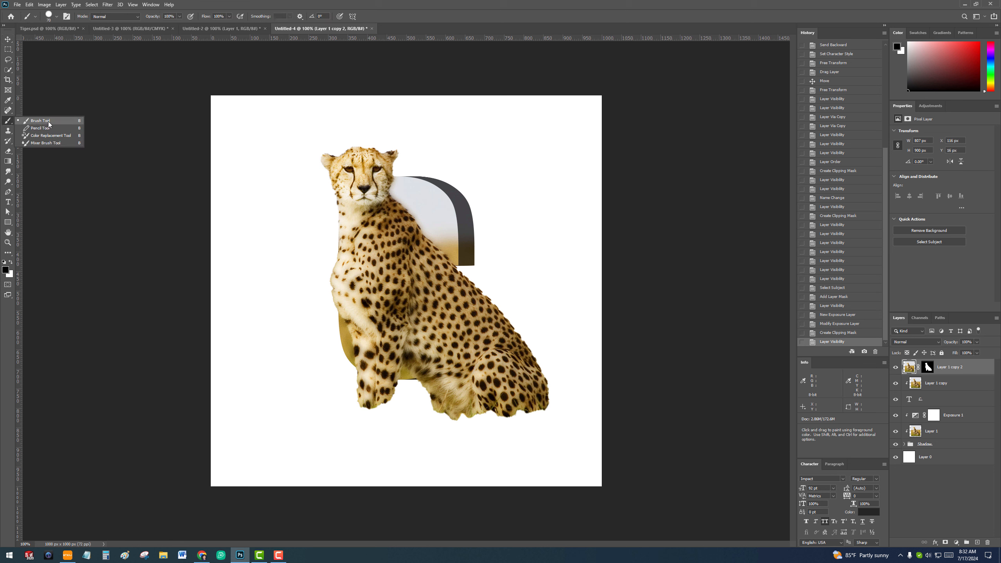
{"action": "left_click", "coordinate": [42, 121]}
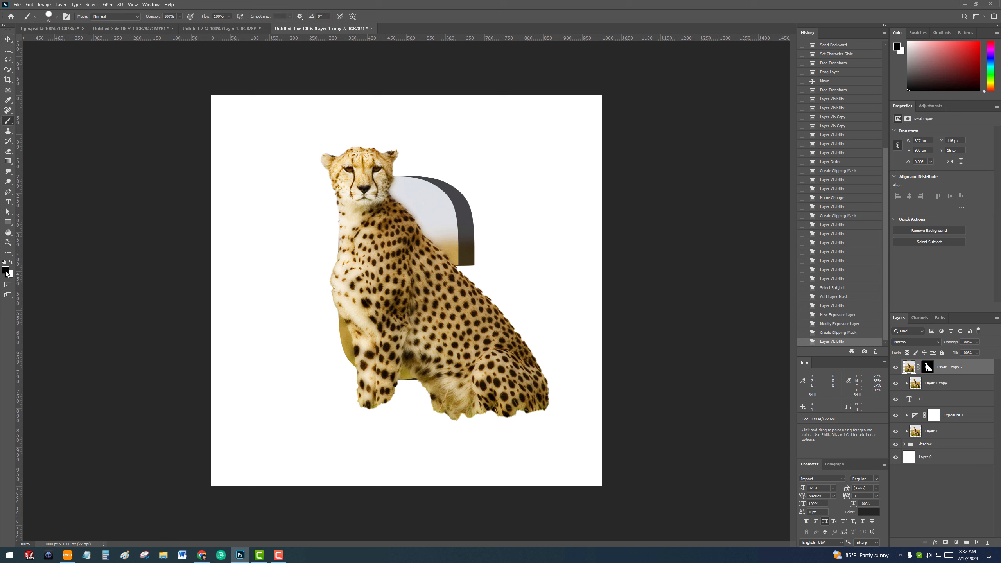
{"action": "left_click", "coordinate": [929, 368]}
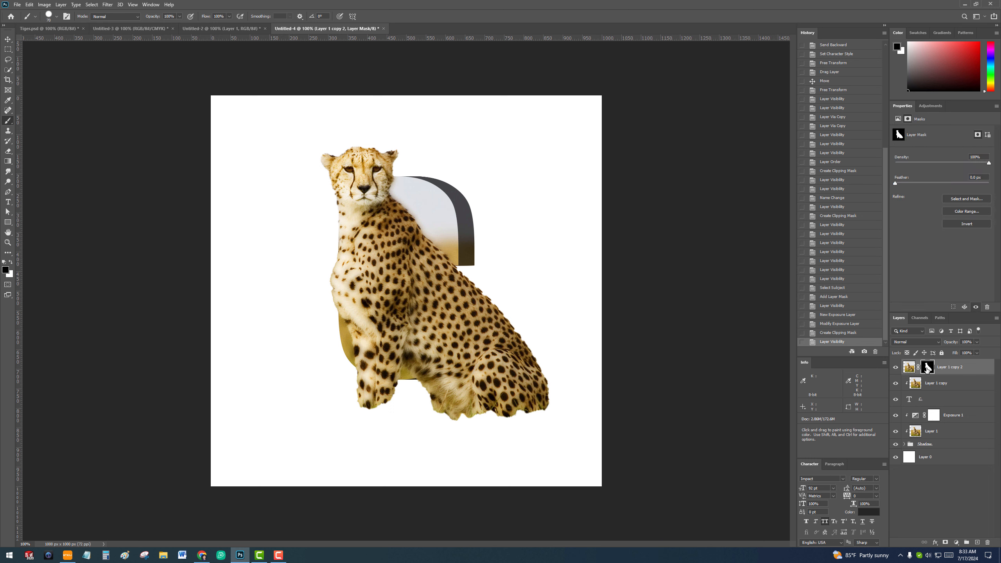
{"action": "mouse_move", "coordinate": [357, 387]}
{"action": "left_mouse_down"}
{"action": "mouse_move", "coordinate": [414, 390]}
{"action": "mouse_move", "coordinate": [350, 392]}
{"action": "mouse_move", "coordinate": [410, 407]}
{"action": "mouse_move", "coordinate": [502, 394]}
{"action": "mouse_move", "coordinate": [430, 387]}
{"action": "mouse_move", "coordinate": [501, 363]}
{"action": "mouse_move", "coordinate": [531, 302]}
{"action": "mouse_move", "coordinate": [509, 304]}
{"action": "mouse_move", "coordinate": [488, 286]}
{"action": "mouse_move", "coordinate": [473, 380]}
{"action": "mouse_move", "coordinate": [465, 393]}
{"action": "mouse_move", "coordinate": [462, 369]}
{"action": "mouse_move", "coordinate": [438, 386]}
{"action": "mouse_move", "coordinate": [514, 309]}
{"action": "mouse_move", "coordinate": [481, 399]}
{"action": "mouse_move", "coordinate": [517, 300]}
{"action": "mouse_move", "coordinate": [539, 391]}
{"action": "mouse_move", "coordinate": [491, 396]}
{"action": "mouse_move", "coordinate": [500, 411]}
{"action": "mouse_move", "coordinate": [448, 433]}
{"action": "left_mouse_up"}
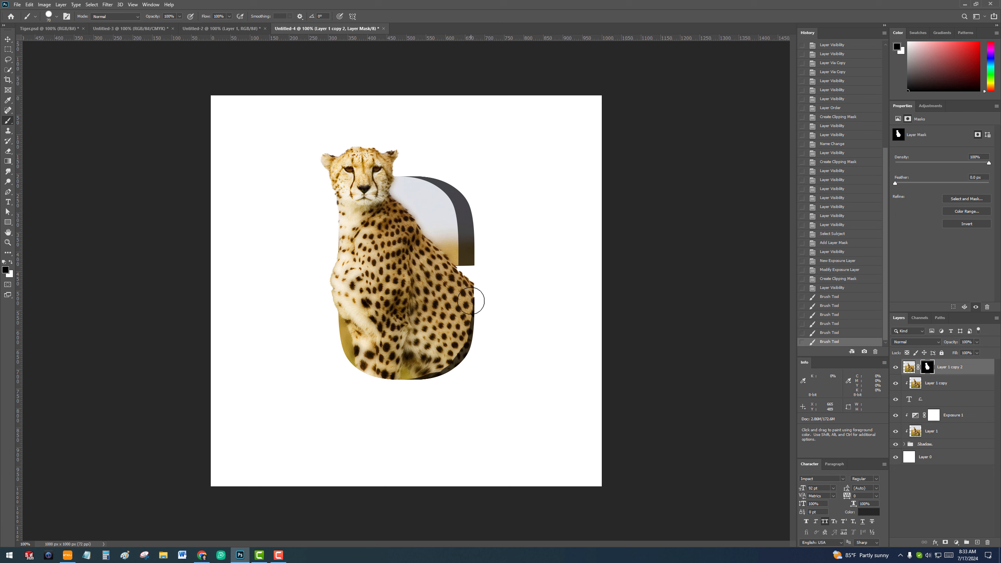
Step: Paint black on the Layer 1 copy 2 mask over the C's opening, inner counter and lower-right extrusion to reveal the letter shape
{"action": "mouse_move", "coordinate": [467, 265]}
{"action": "left_mouse_down"}
{"action": "mouse_move", "coordinate": [402, 264]}
{"action": "mouse_move", "coordinate": [406, 284]}
{"action": "mouse_move", "coordinate": [400, 214]}
{"action": "mouse_move", "coordinate": [415, 210]}
{"action": "mouse_move", "coordinate": [400, 212]}
{"action": "mouse_move", "coordinate": [399, 341]}
{"action": "left_mouse_up"}
{"action": "left_click_drag", "start_coordinate": [420, 281], "coordinate": [472, 285]}
{"action": "left_click_drag", "start_coordinate": [457, 333], "coordinate": [402, 377]}
{"action": "left_click_drag", "start_coordinate": [470, 261], "coordinate": [468, 290]}
{"action": "left_click_drag", "start_coordinate": [460, 341], "coordinate": [423, 385]}
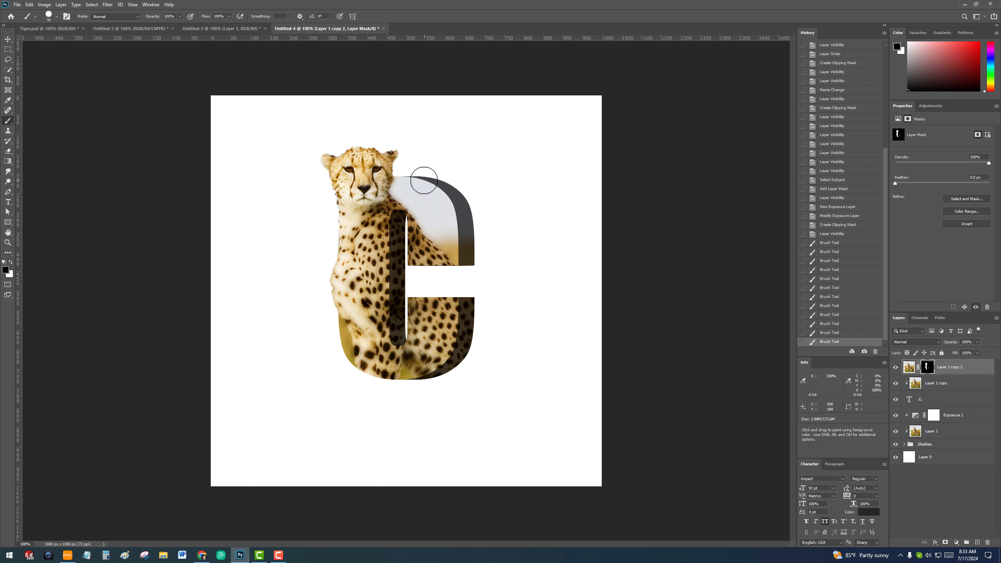
{"action": "key", "text": "v"}
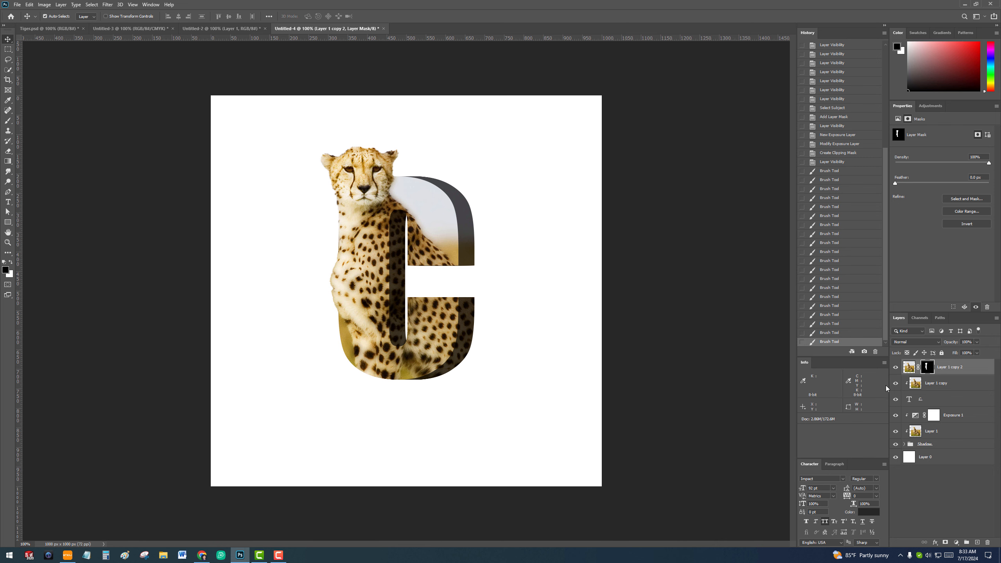
Step: Group all layers from Shadow up to Layer 1 copy 2 and rename the group Main
{"action": "left_click", "coordinate": [959, 444]}
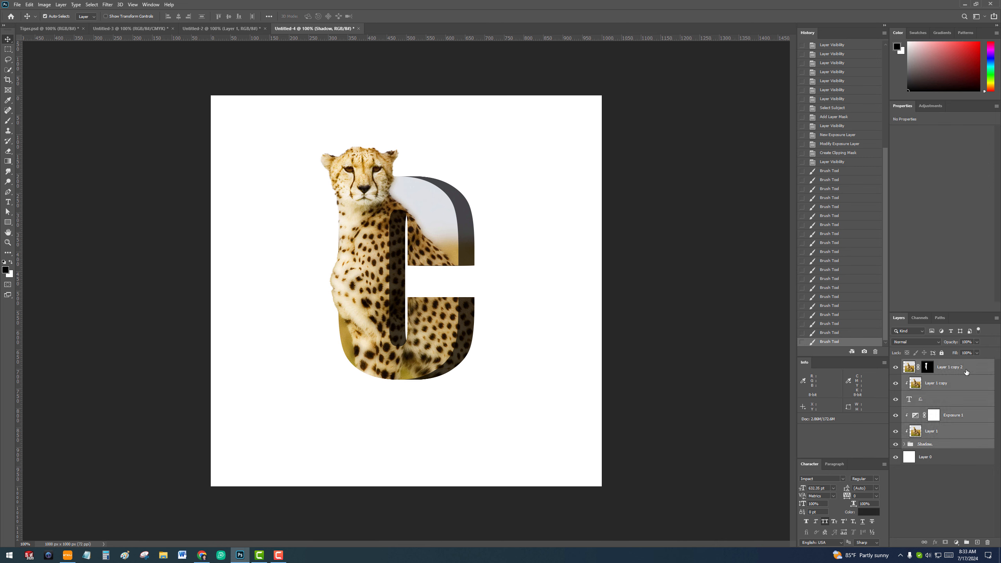
{"action": "left_click", "coordinate": [967, 374], "text": "shift"}
{"action": "key", "text": "ctrl+g"}
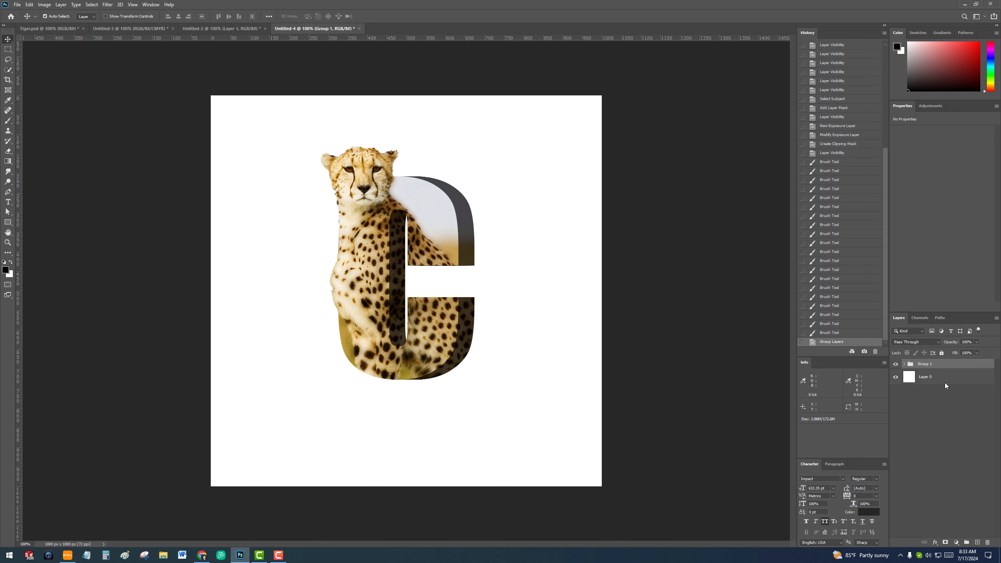
{"action": "double_click", "coordinate": [927, 364]}
{"action": "type", "text": "Main"}
{"action": "key", "text": "Return"}
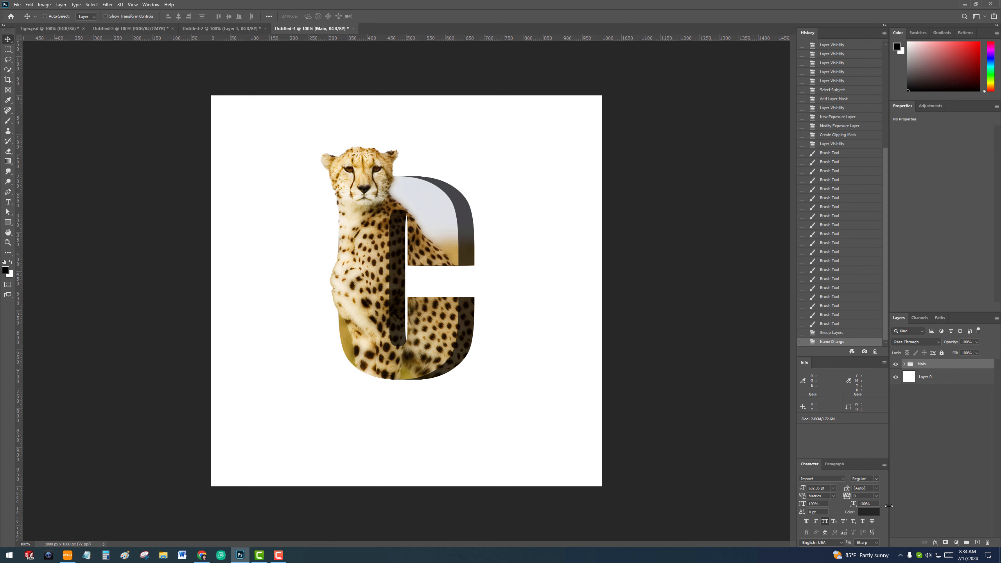
Step: Duplicate the Main group, move the copy beneath the original and check both groups by toggling their visibility
{"action": "key", "text": "ctrl+j"}
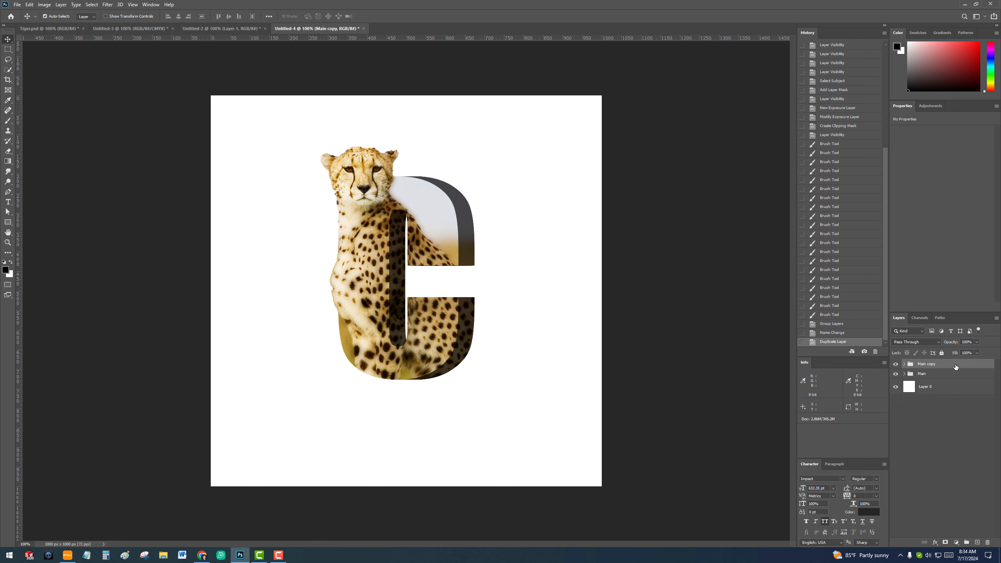
{"action": "left_click_drag", "start_coordinate": [959, 365], "coordinate": [958, 379]}
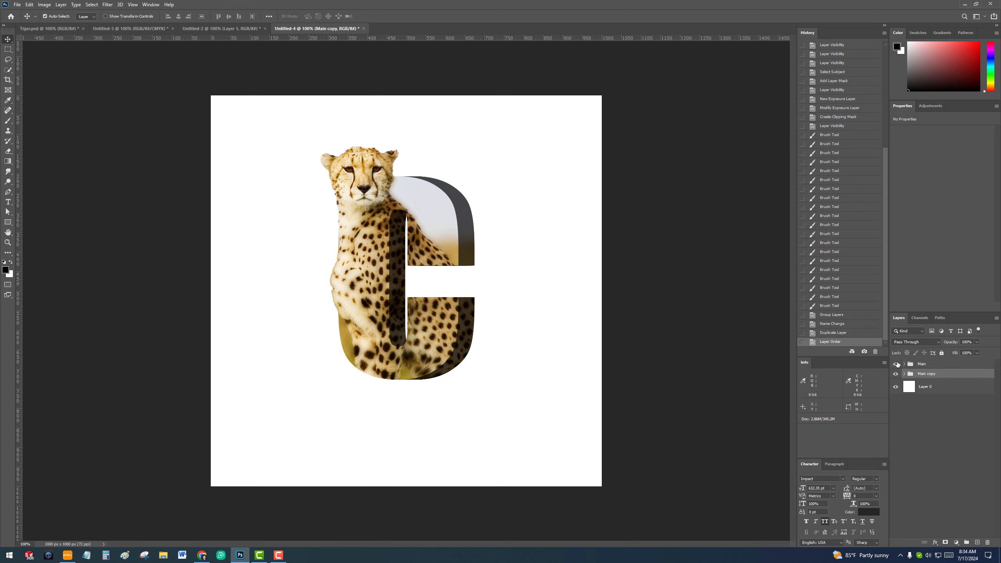
{"action": "left_click", "coordinate": [897, 364]}
{"action": "left_click", "coordinate": [895, 374]}
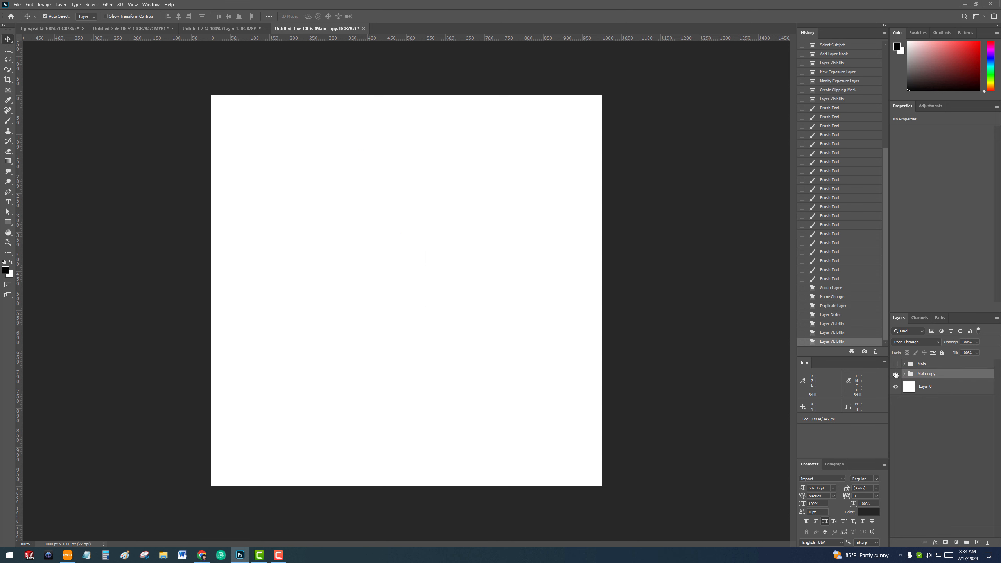
{"action": "left_click", "coordinate": [896, 374]}
{"action": "left_click", "coordinate": [896, 365]}
{"action": "left_click", "coordinate": [896, 365]}
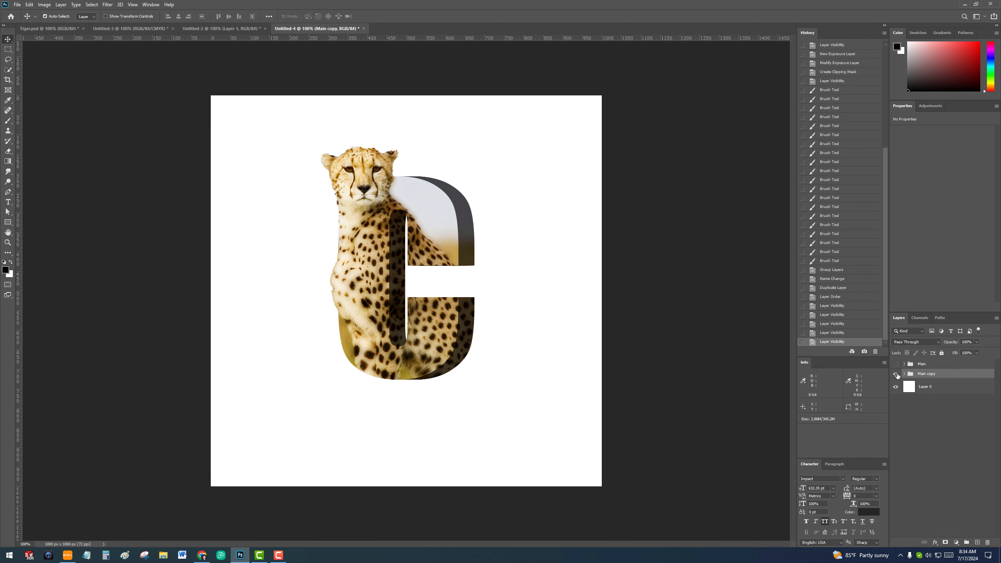
{"action": "left_click", "coordinate": [896, 365]}
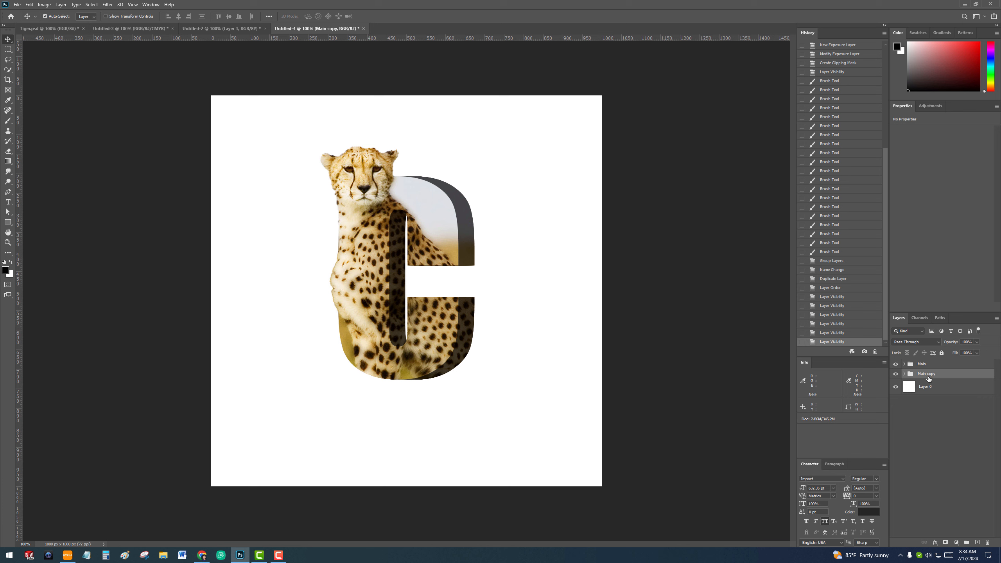
Step: Flip the Main copy group vertically and move it down so it mirrors the letter directly beneath its base
{"action": "key", "text": "ctrl+t"}
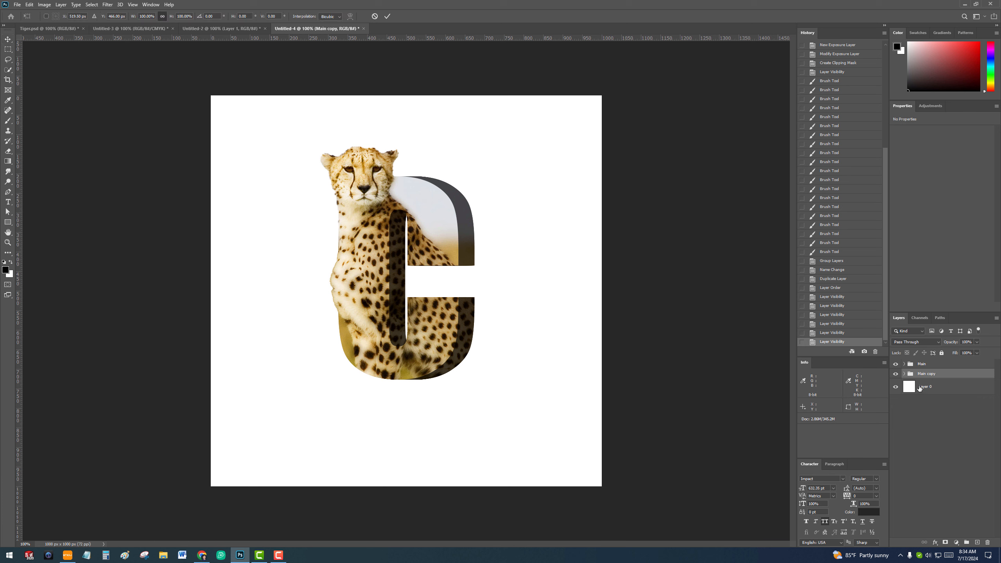
{"action": "right_click", "coordinate": [421, 186]}
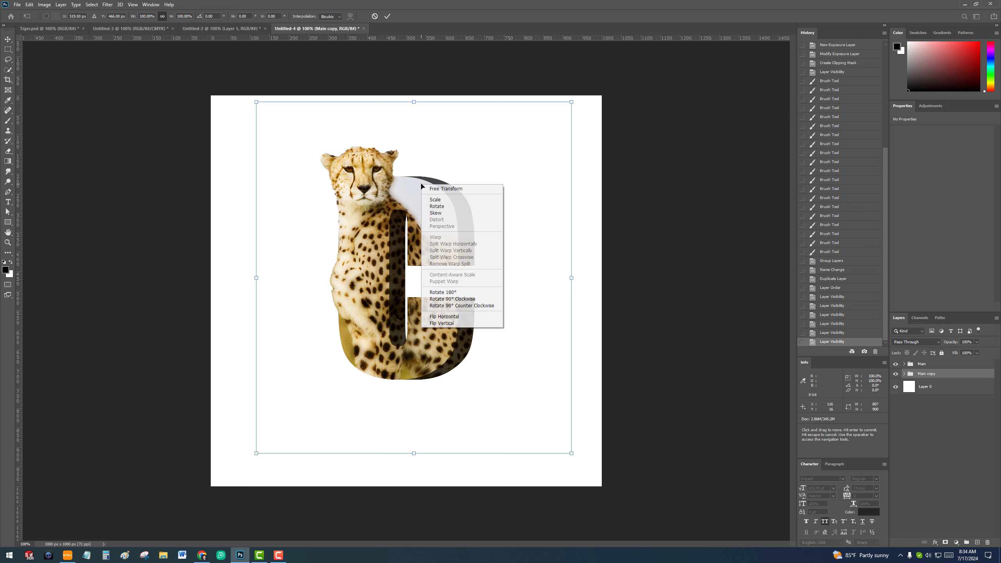
{"action": "left_click", "coordinate": [467, 325]}
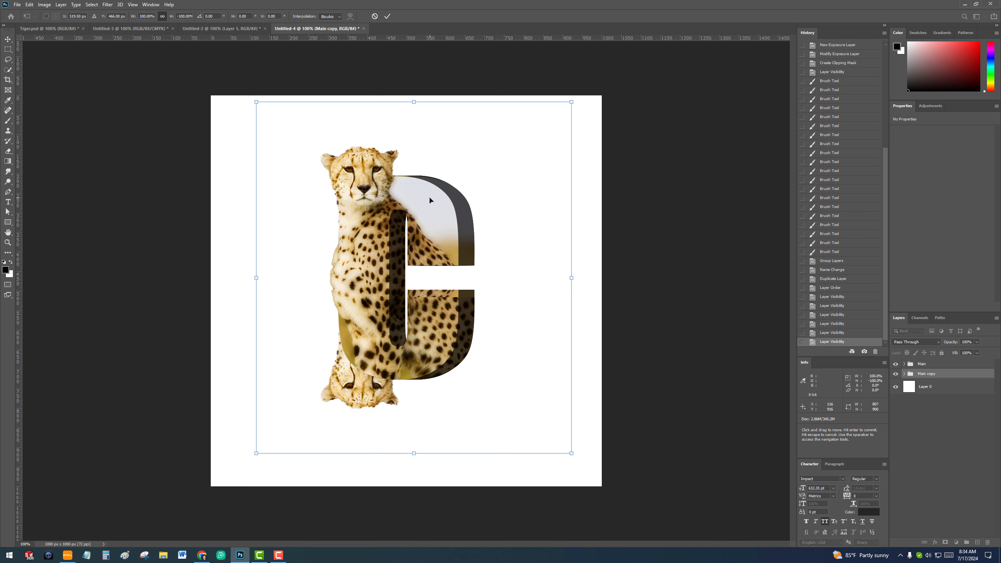
{"action": "left_click_drag", "start_coordinate": [431, 200], "coordinate": [455, 387]}
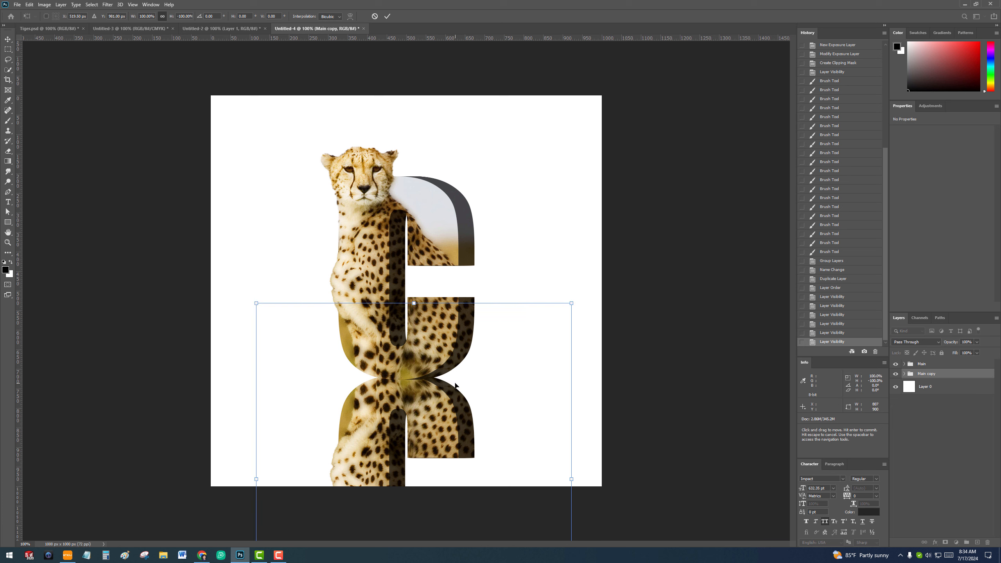
{"action": "key", "text": "Return"}
{"action": "key", "text": "Down"}
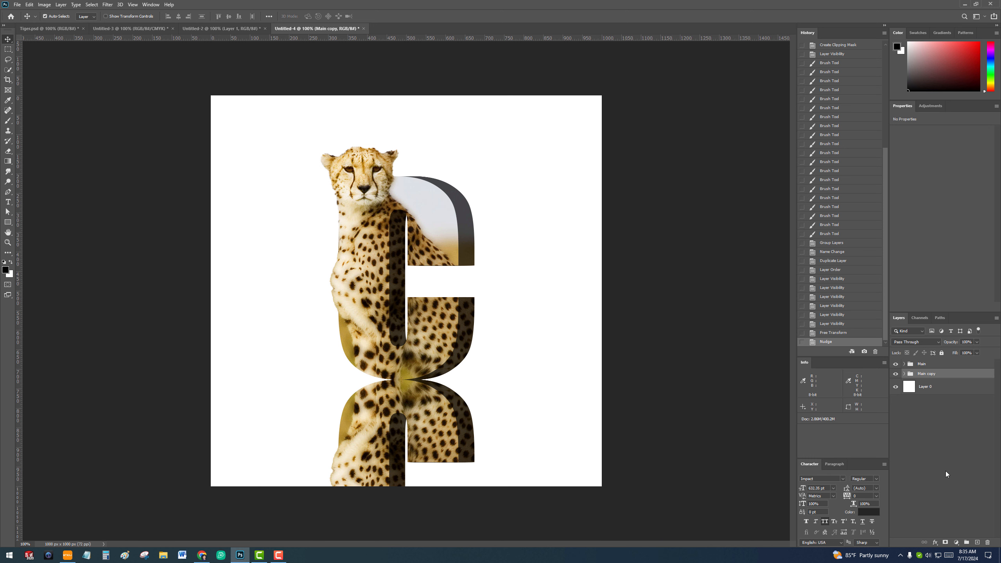
Step: Add a new empty layer directly above the Main copy group
{"action": "left_click", "coordinate": [946, 433]}
{"action": "left_click", "coordinate": [955, 375]}
{"action": "left_click", "coordinate": [978, 543]}
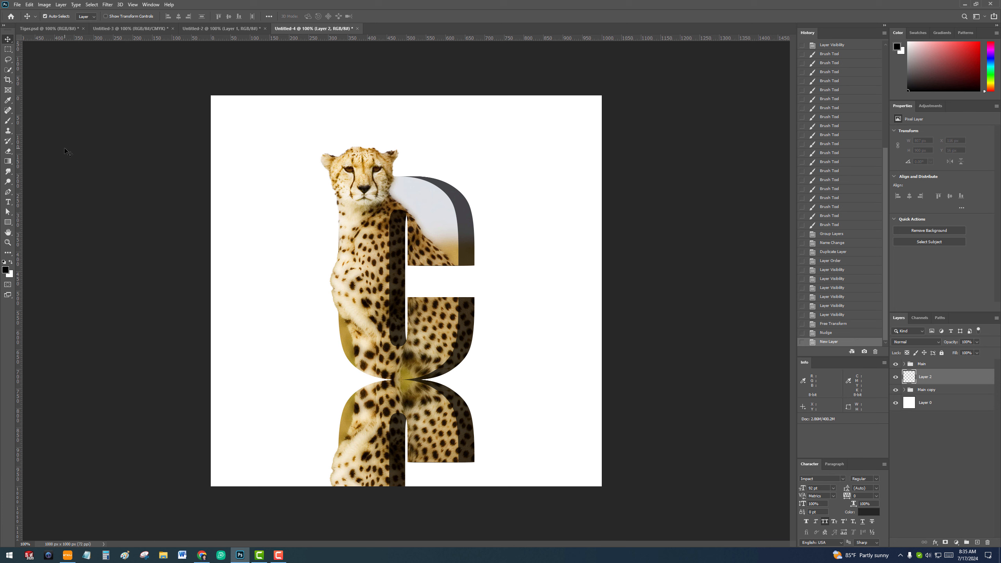
Step: Paint one soft black spot at the base of the letter on Layer 2 with a 511 px Soft Round brush
{"action": "left_click", "coordinate": [10, 124]}
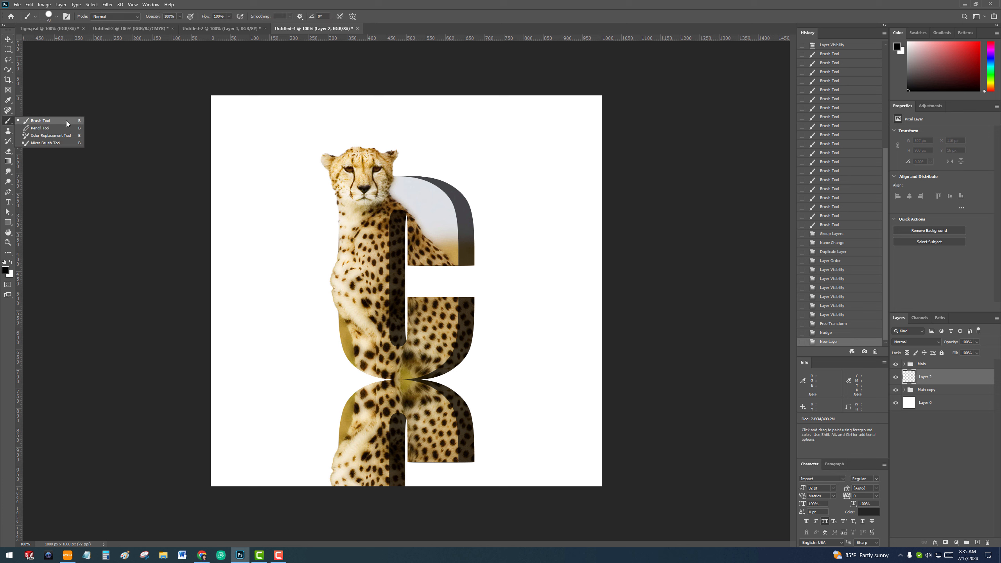
{"action": "left_click", "coordinate": [57, 17]}
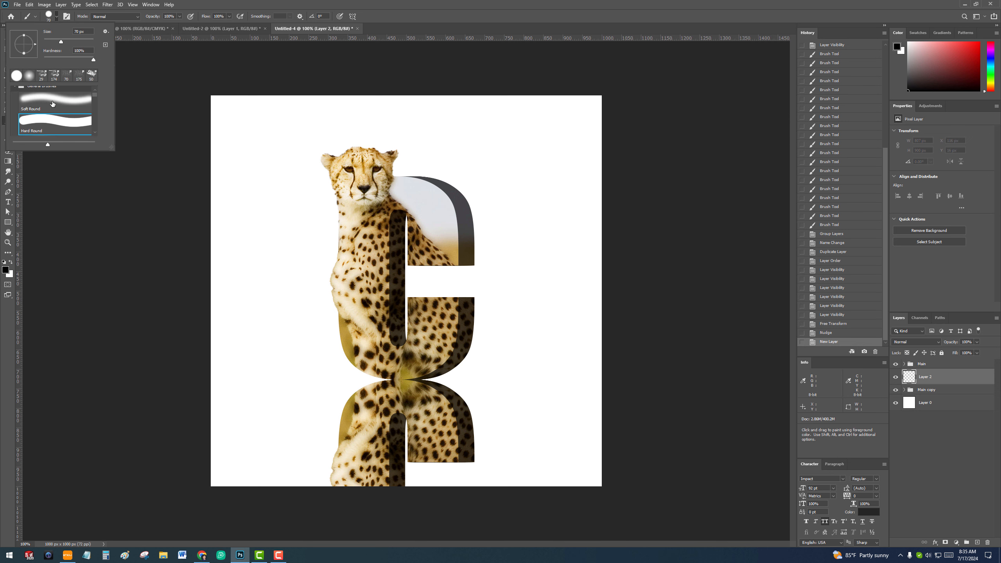
{"action": "left_click", "coordinate": [70, 102]}
{"action": "left_click", "coordinate": [447, 14]}
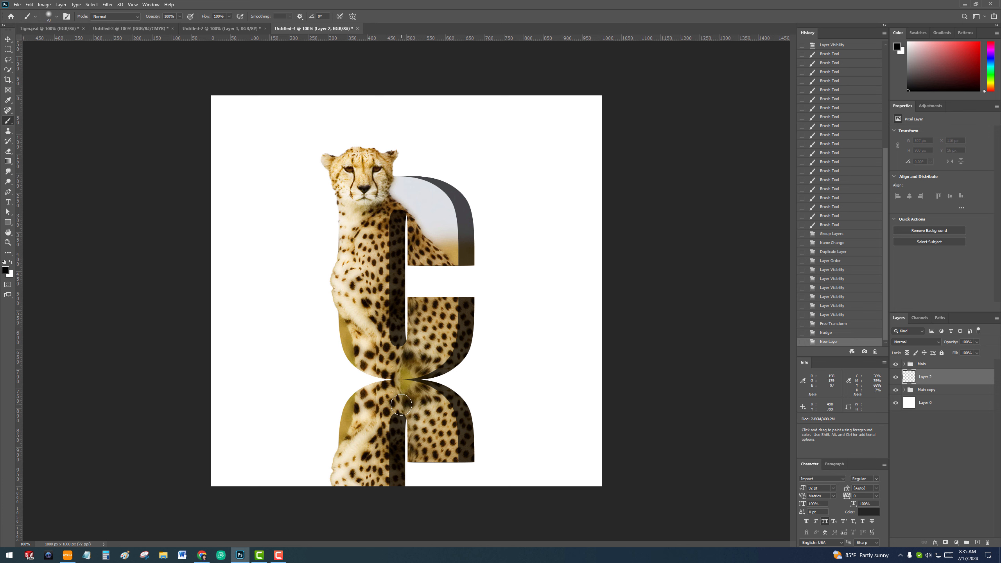
{"action": "left_click", "coordinate": [56, 17]}
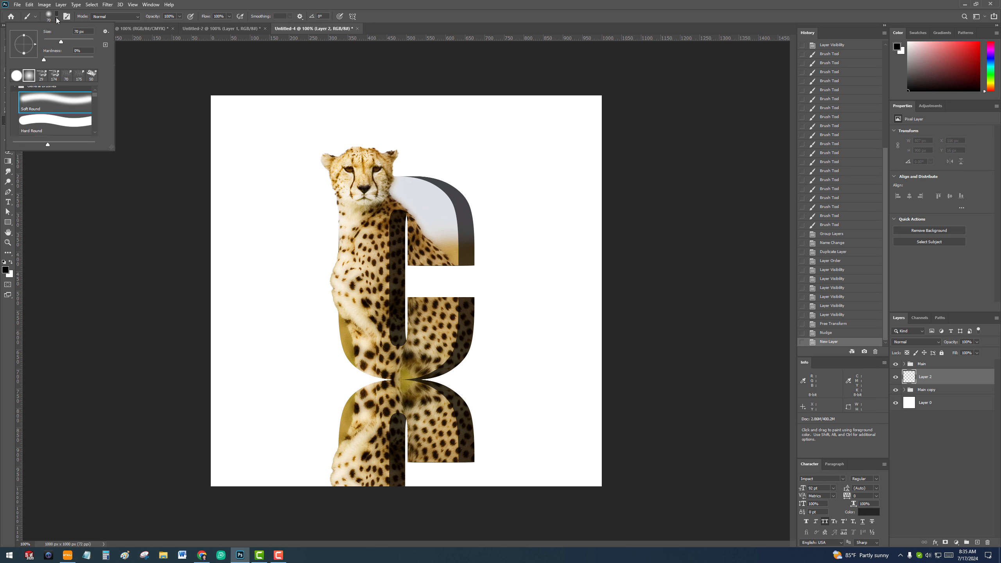
{"action": "type", "text": "511"}
{"action": "key", "text": "Return"}
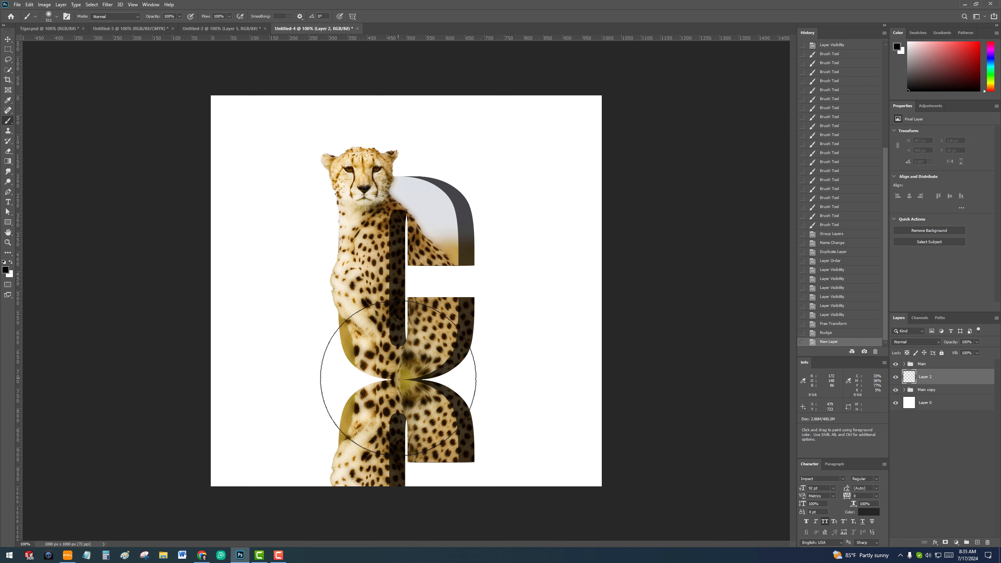
{"action": "left_click_drag", "start_coordinate": [358, 380], "coordinate": [525, 369]}
Step: Squash the black spot on Layer 2 into a contact shadow about 24 px high where the letter meets its reflection
{"action": "left_click", "coordinate": [8, 40]}
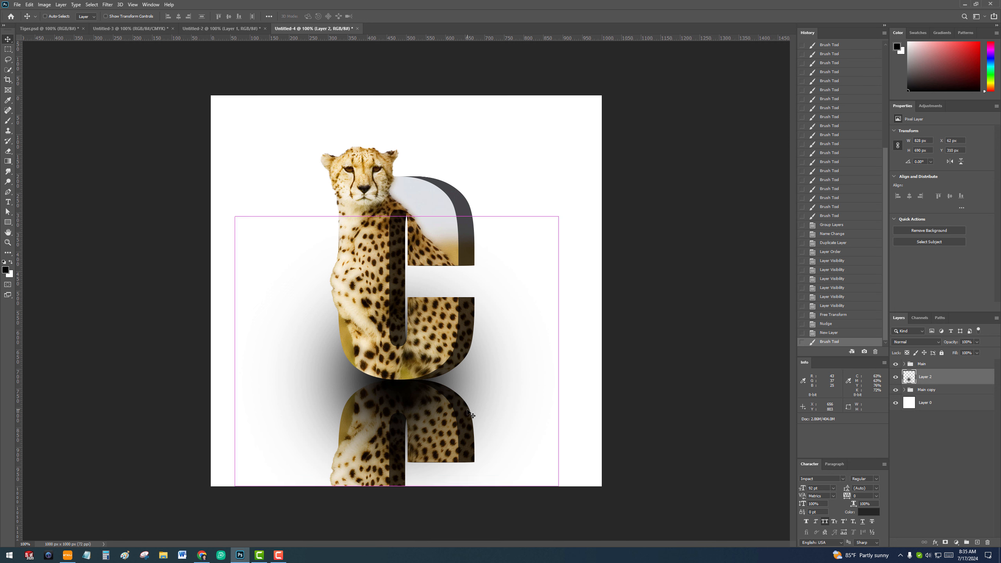
{"action": "key", "text": "ctrl+t"}
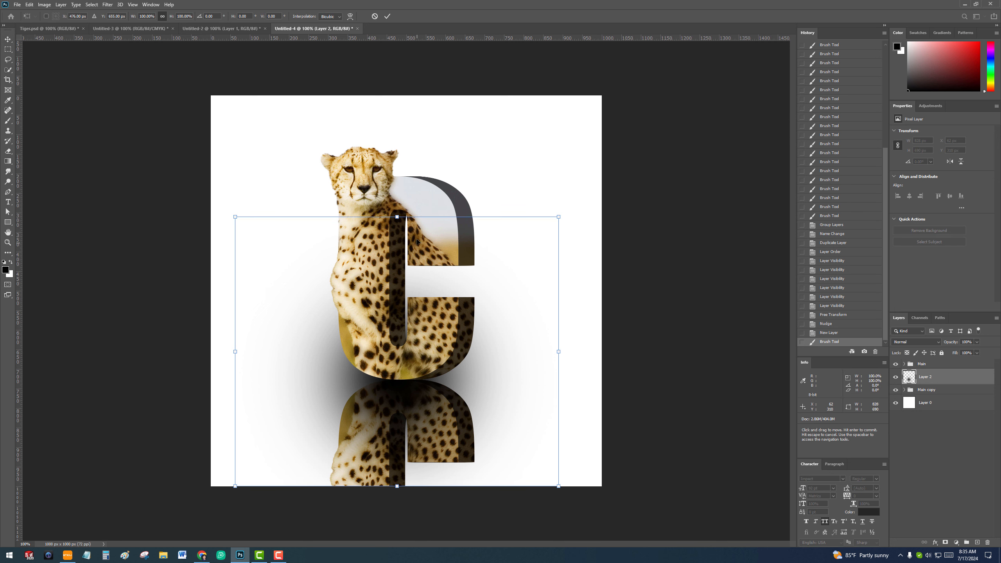
{"action": "left_click_drag", "start_coordinate": [397, 218], "coordinate": [412, 338]}
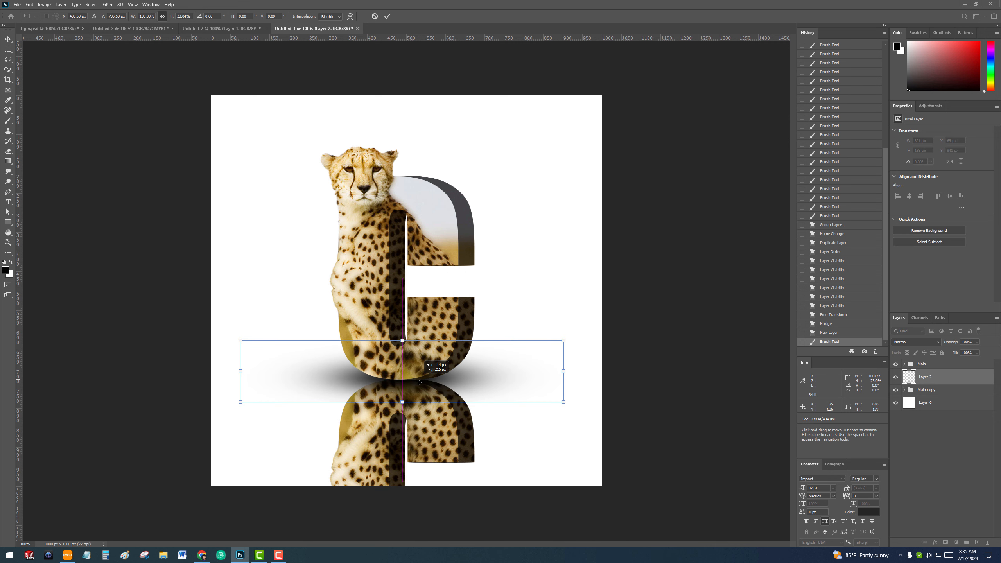
{"action": "left_click_drag", "start_coordinate": [419, 382], "coordinate": [420, 382]}
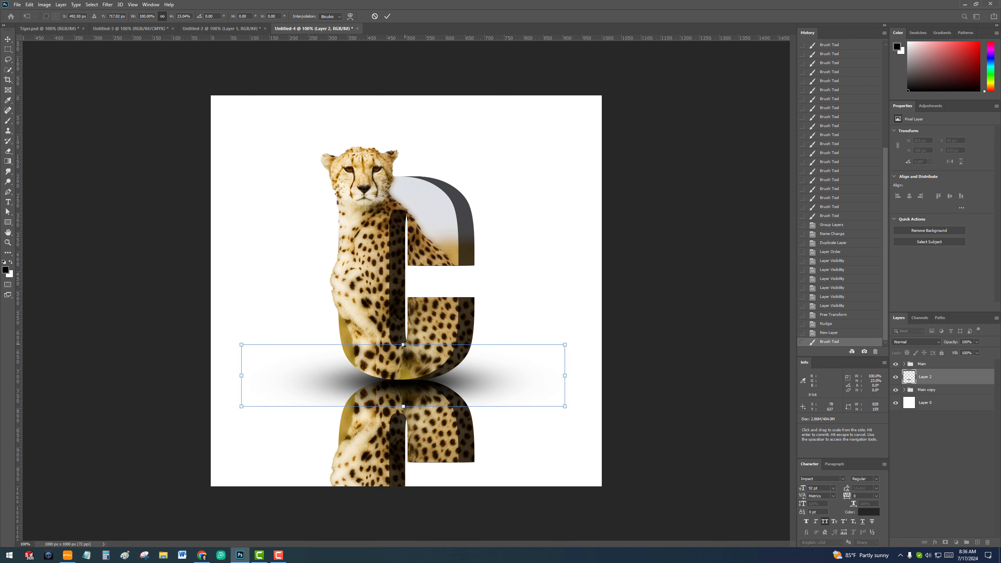
{"action": "left_click_drag", "start_coordinate": [404, 344], "coordinate": [414, 380]}
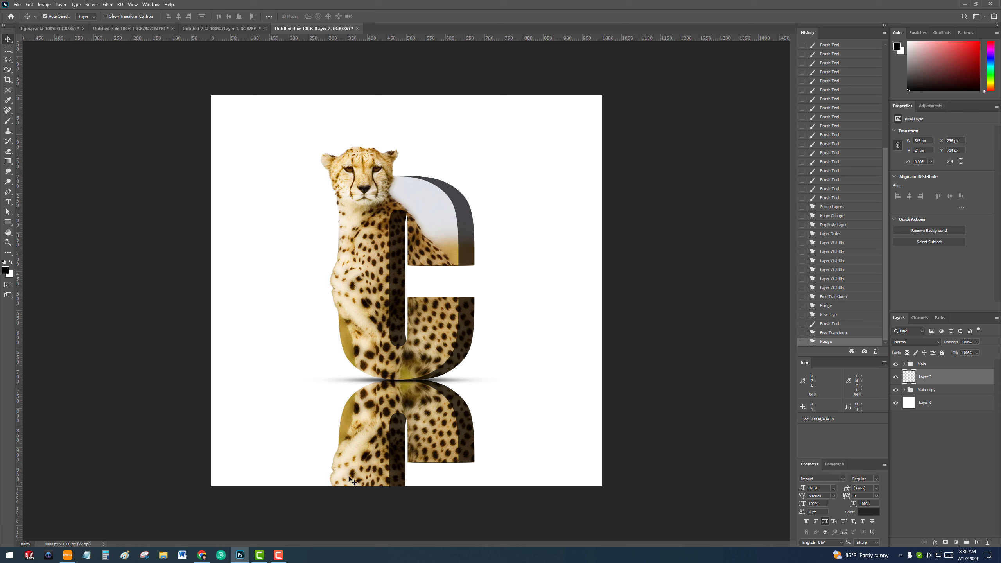
Step: Add a layer mask to the Main copy group and make the mask the editing target
{"action": "left_click", "coordinate": [983, 395]}
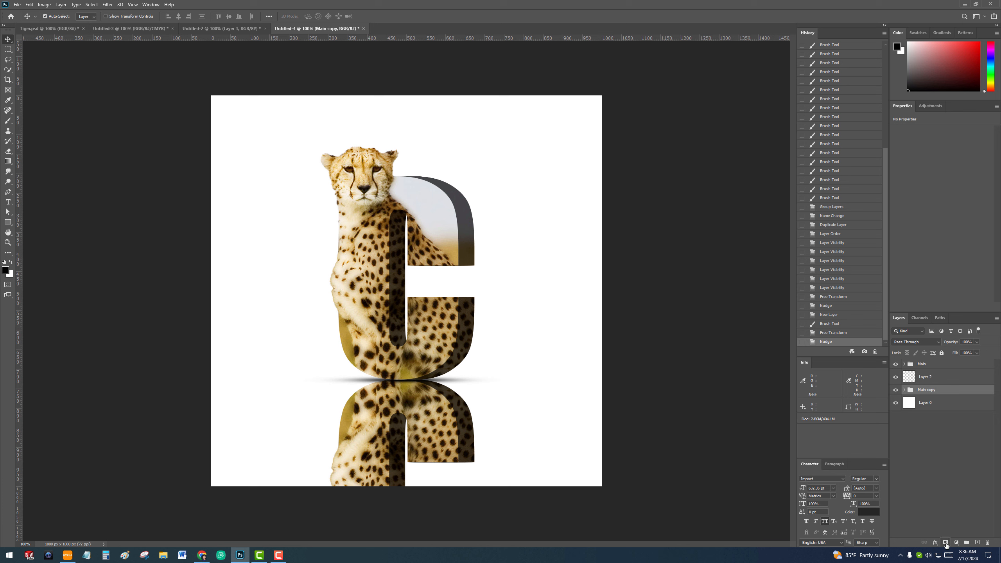
{"action": "left_click", "coordinate": [946, 544]}
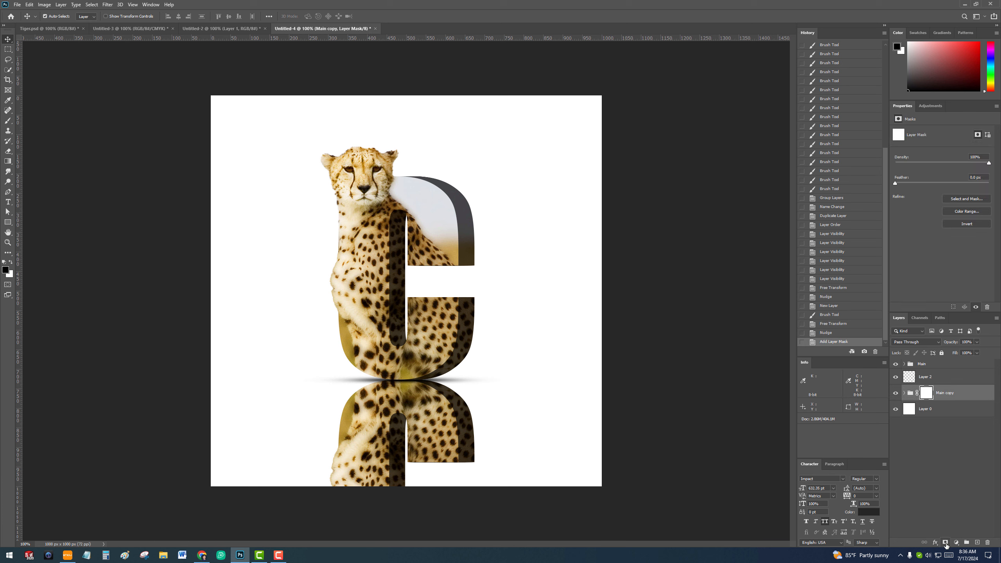
{"action": "left_click", "coordinate": [949, 474]}
{"action": "left_click", "coordinate": [929, 394]}
{"action": "left_click", "coordinate": [930, 424]}
{"action": "left_click", "coordinate": [929, 395]}
Step: Fade the lower part of the reflection with an upward black-to-white linear gradient on the Main copy mask
{"action": "left_click", "coordinate": [8, 161]}
{"action": "left_click", "coordinate": [53, 165]}
{"action": "right_click", "coordinate": [53, 163]}
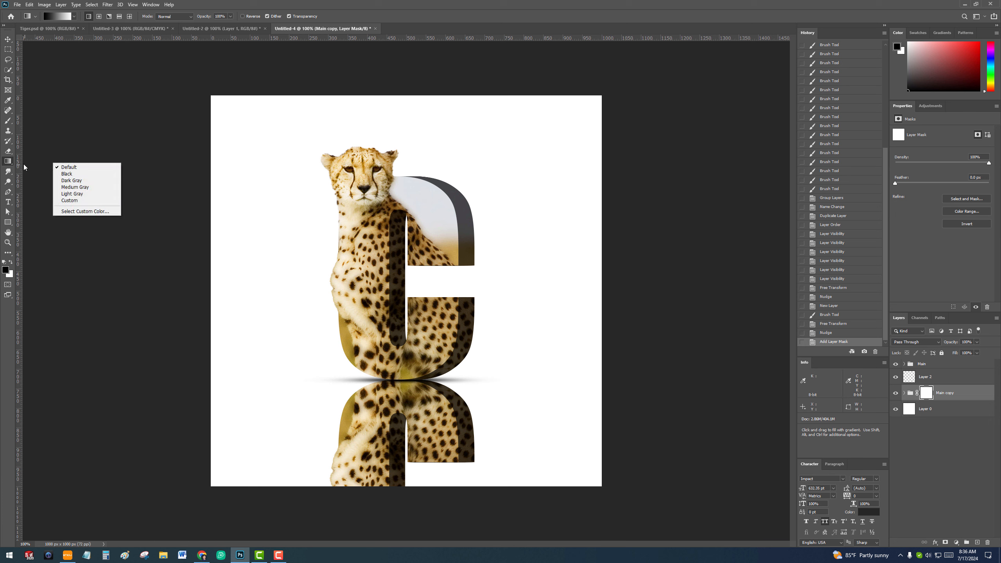
{"action": "left_click", "coordinate": [7, 160]}
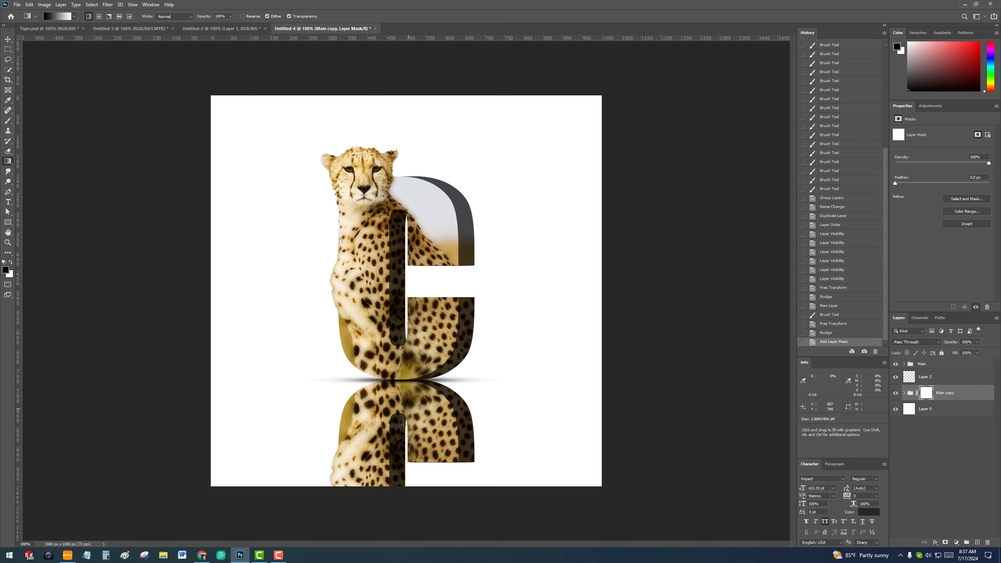
{"action": "left_click_drag", "start_coordinate": [395, 479], "coordinate": [401, 387]}
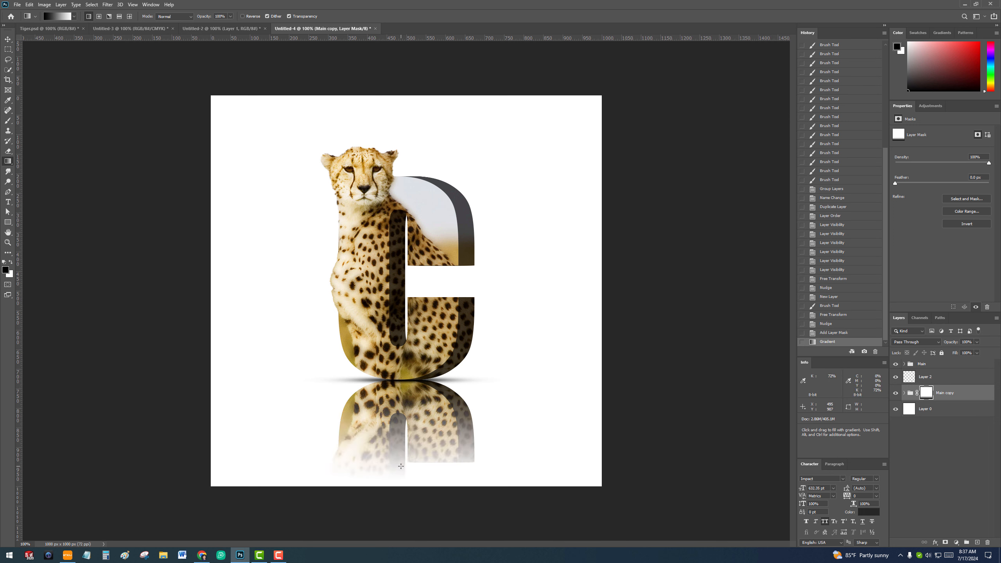
{"action": "left_click", "coordinate": [979, 438]}
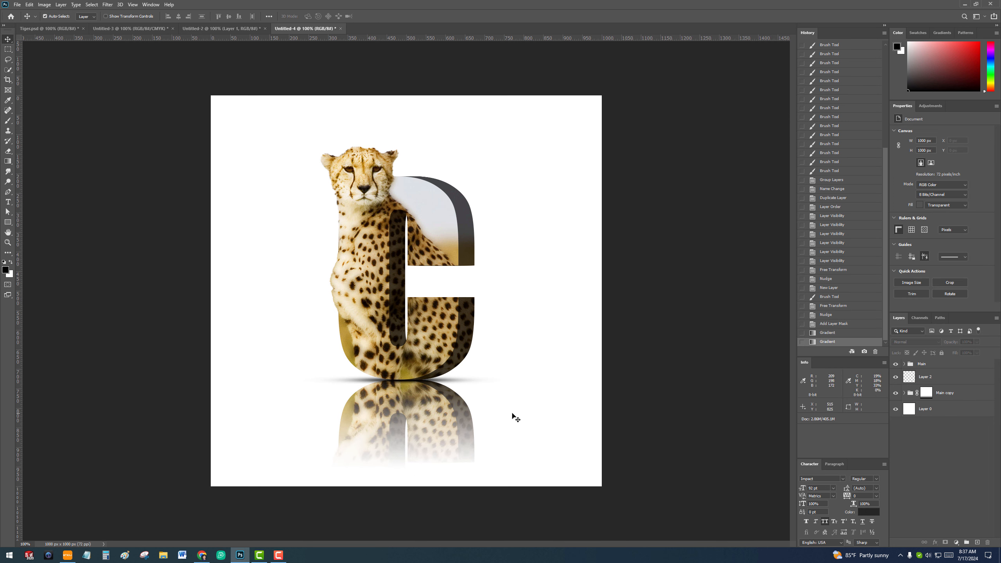
Step: Set the Main copy group's opacity to 50%
{"action": "left_click", "coordinate": [957, 396]}
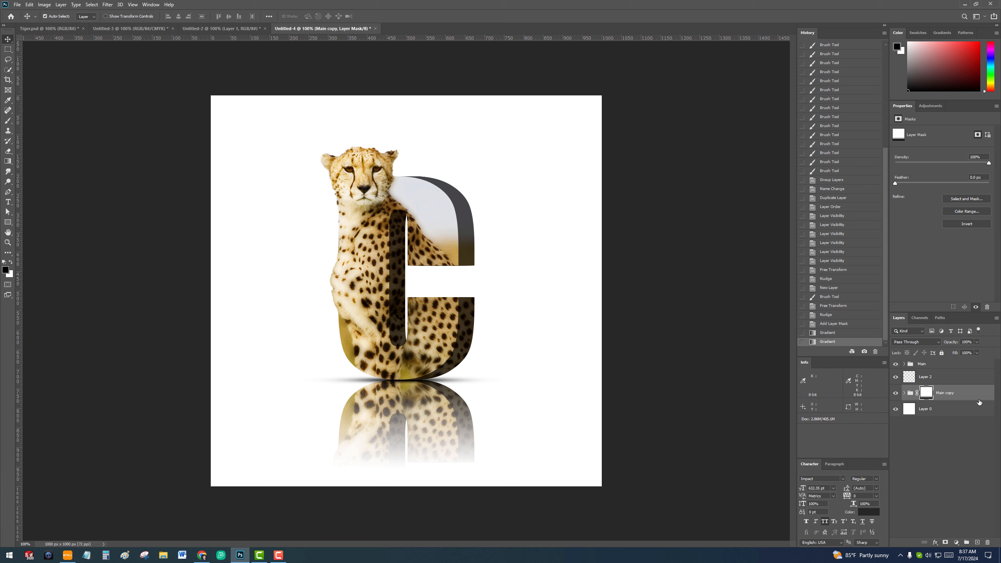
{"action": "key", "text": "5"}
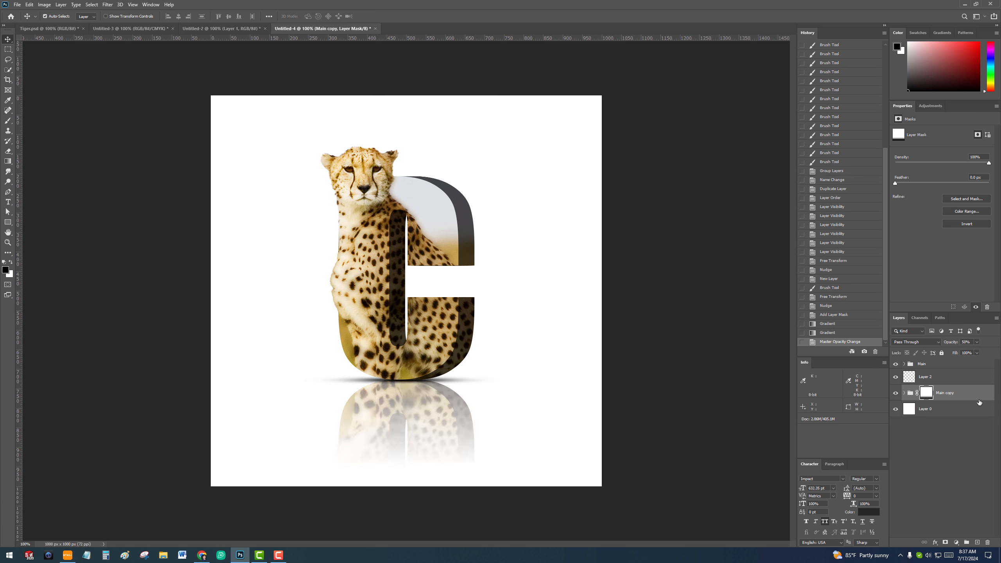
{"action": "left_click", "coordinate": [973, 459]}
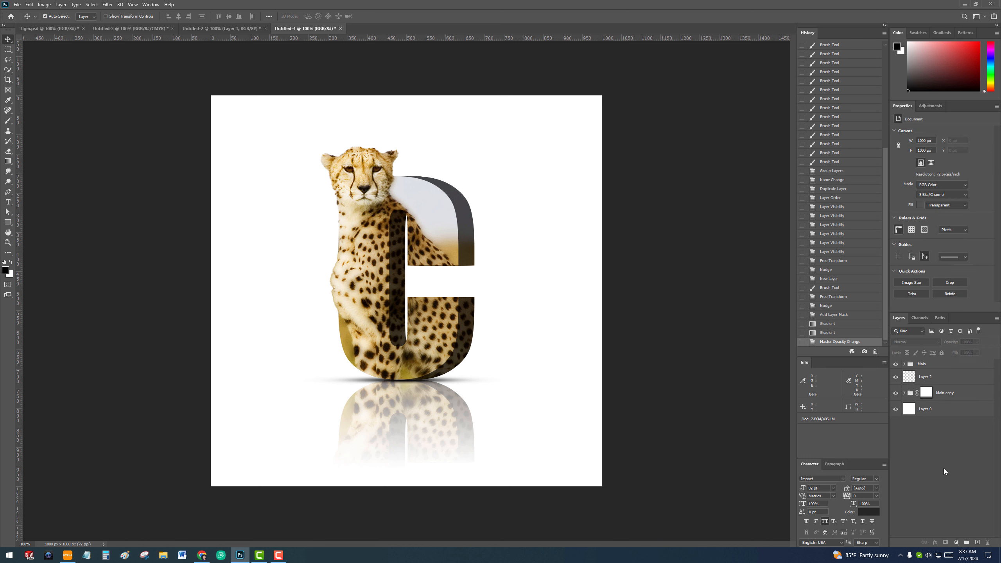
Step: Try 10% opacity on the Main copy group and restore it to 50%
{"action": "left_click", "coordinate": [978, 394]}
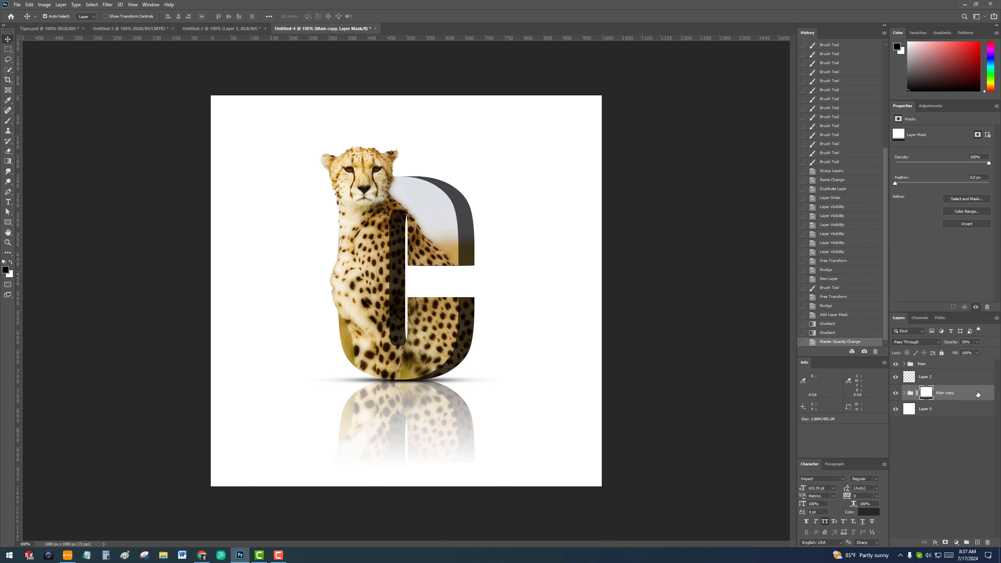
{"action": "key", "text": "1"}
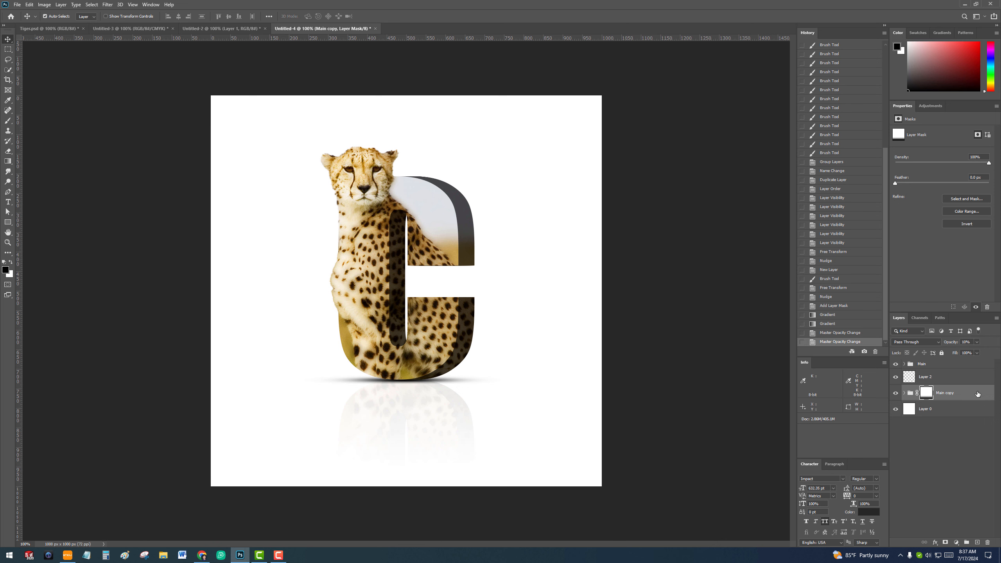
{"action": "key", "text": "5"}
{"action": "left_click", "coordinate": [951, 493]}
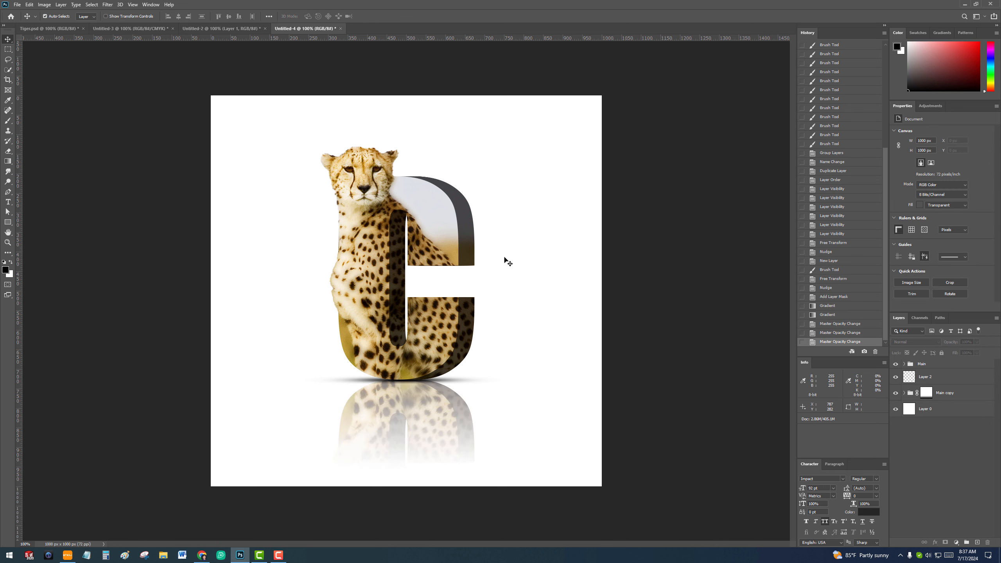
Step: Add a linear Gradient Overlay to the Layer 0 background and move the style dialog clear of the layers
{"action": "left_click", "coordinate": [958, 414]}
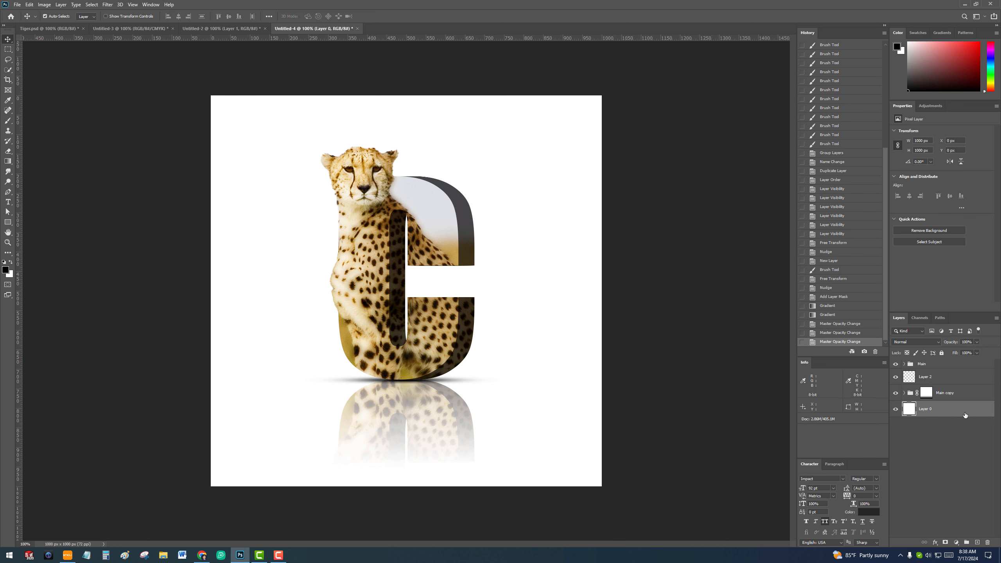
{"action": "left_click", "coordinate": [937, 543]}
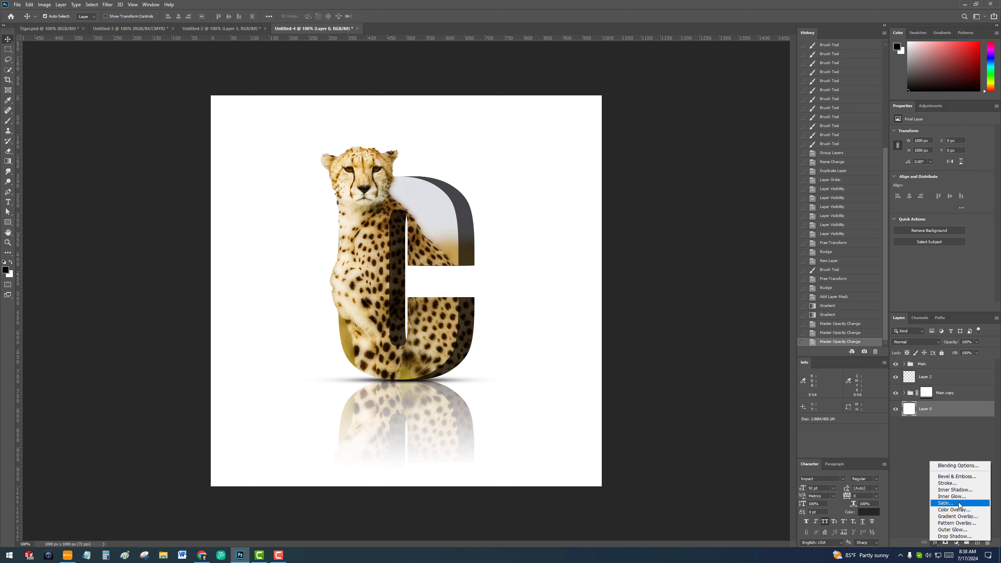
{"action": "left_click", "coordinate": [967, 518]}
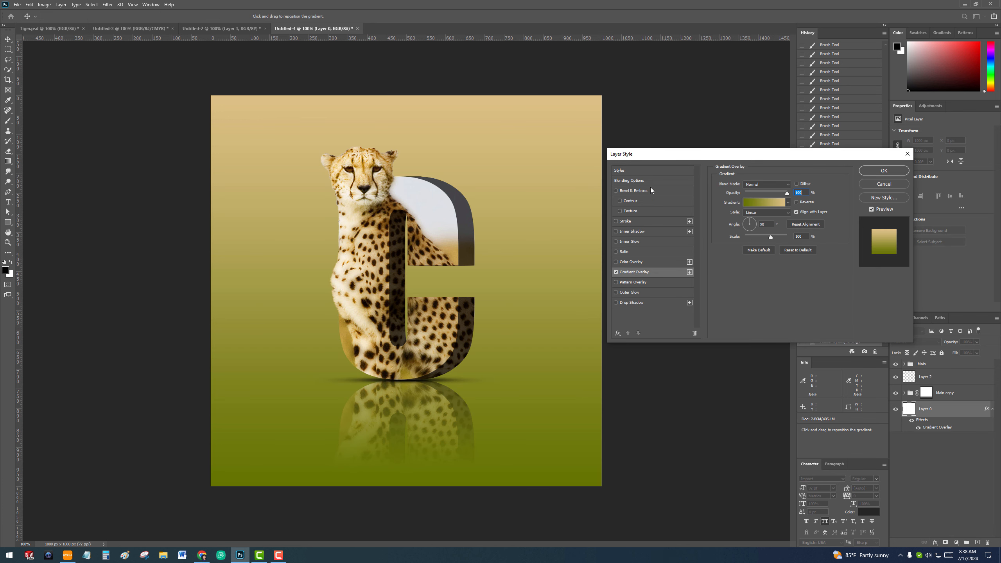
{"action": "left_click_drag", "start_coordinate": [734, 147], "coordinate": [726, 70]}
Step: Recolour the green starting stop of Layer 0's overlay gradient with golden brown ac8b2e sampled from the cheetah's lower body
{"action": "left_click", "coordinate": [753, 119]}
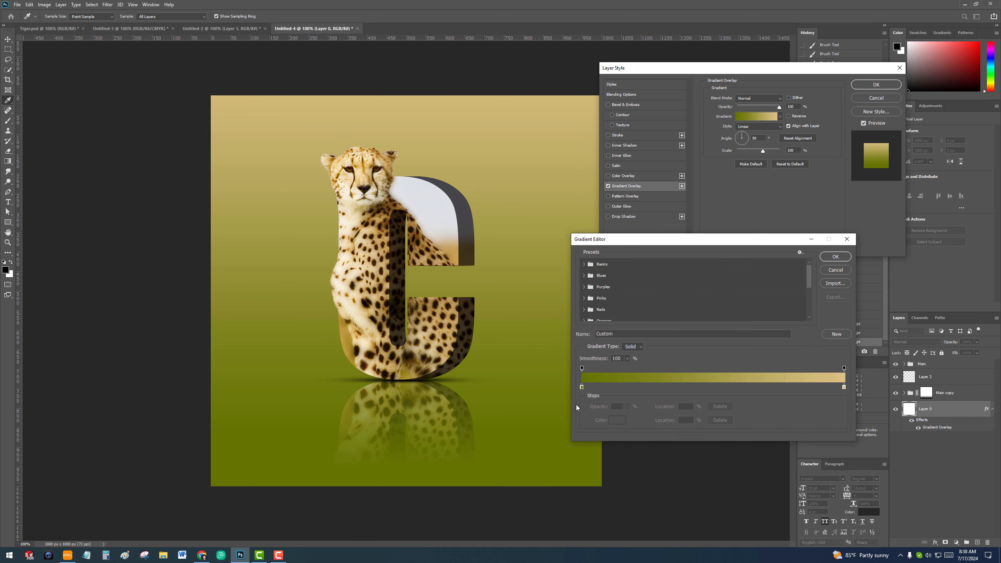
{"action": "left_click", "coordinate": [582, 388]}
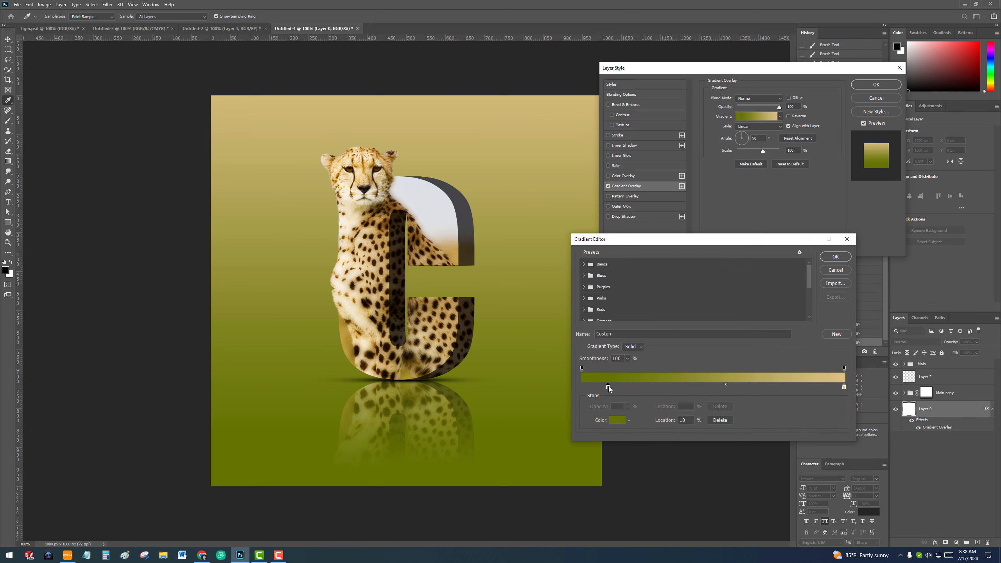
{"action": "left_click", "coordinate": [617, 422]}
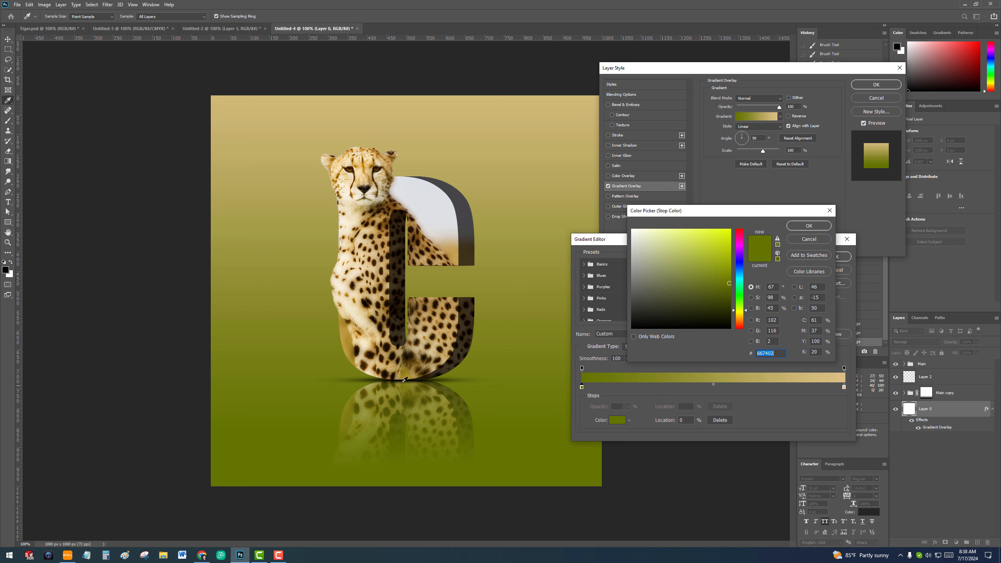
{"action": "left_click", "coordinate": [350, 344]}
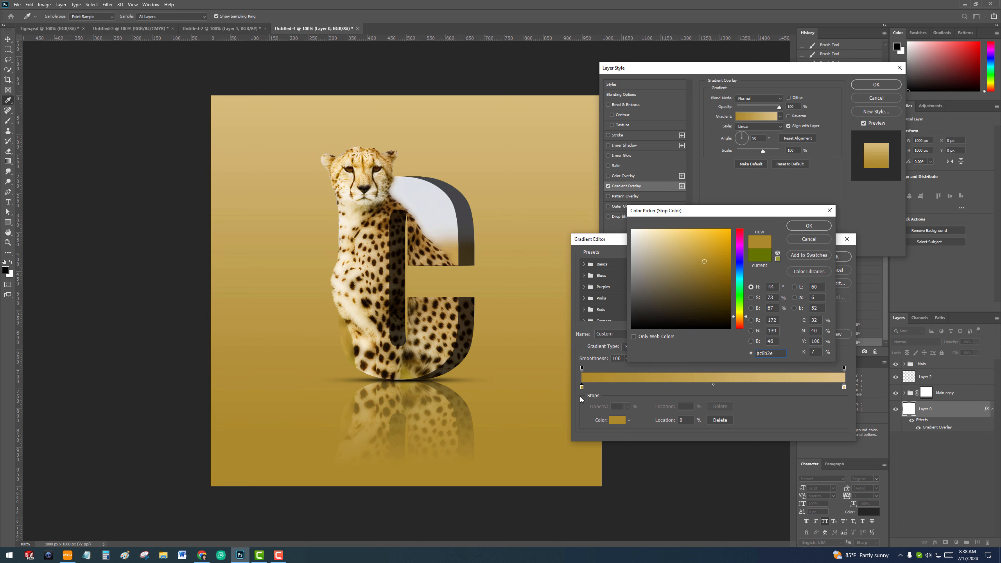
Step: Try other tan, brown and olive samples from the cheetah's ear and lower body as the gradient's starting colour
{"action": "left_click", "coordinate": [355, 358]}
{"action": "left_click", "coordinate": [354, 361]}
{"action": "left_click", "coordinate": [844, 387]}
{"action": "left_click", "coordinate": [386, 156]}
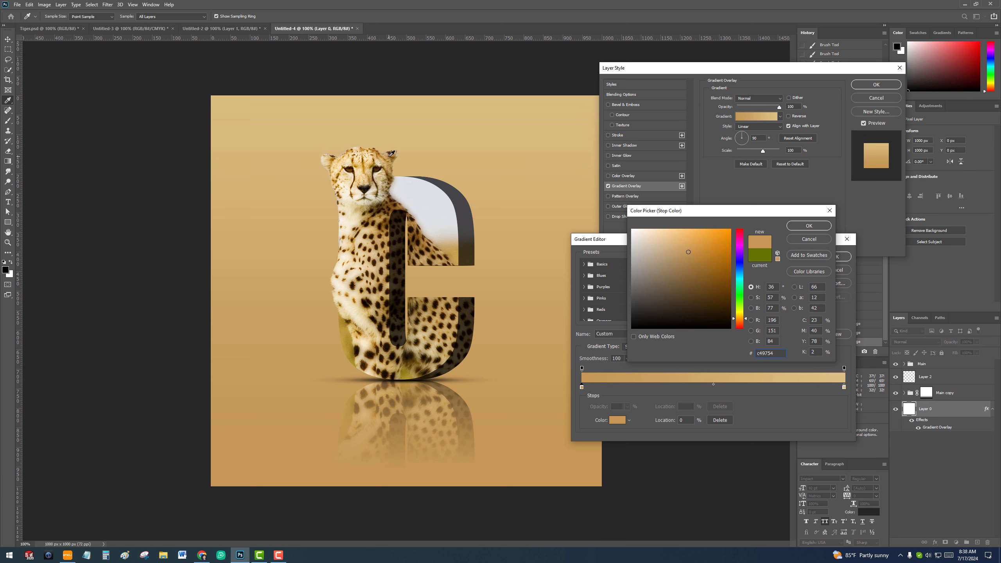
{"action": "left_click", "coordinate": [390, 155]}
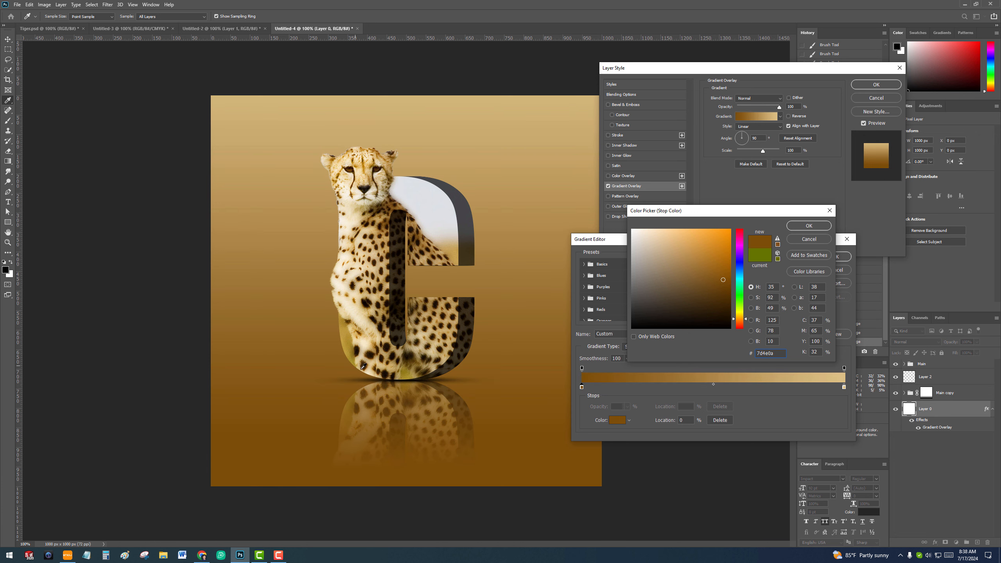
{"action": "left_click", "coordinate": [407, 374]}
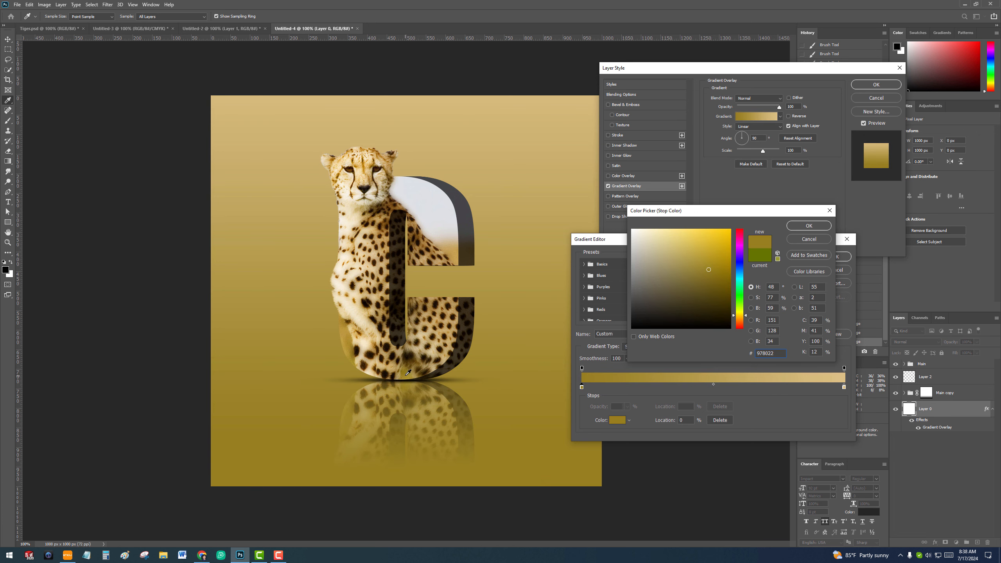
Step: Set the gradient's starting stop to golden b69339 sampled from the lower edge of the cheetah's body
{"action": "left_click", "coordinate": [348, 338]}
{"action": "left_click", "coordinate": [349, 338]}
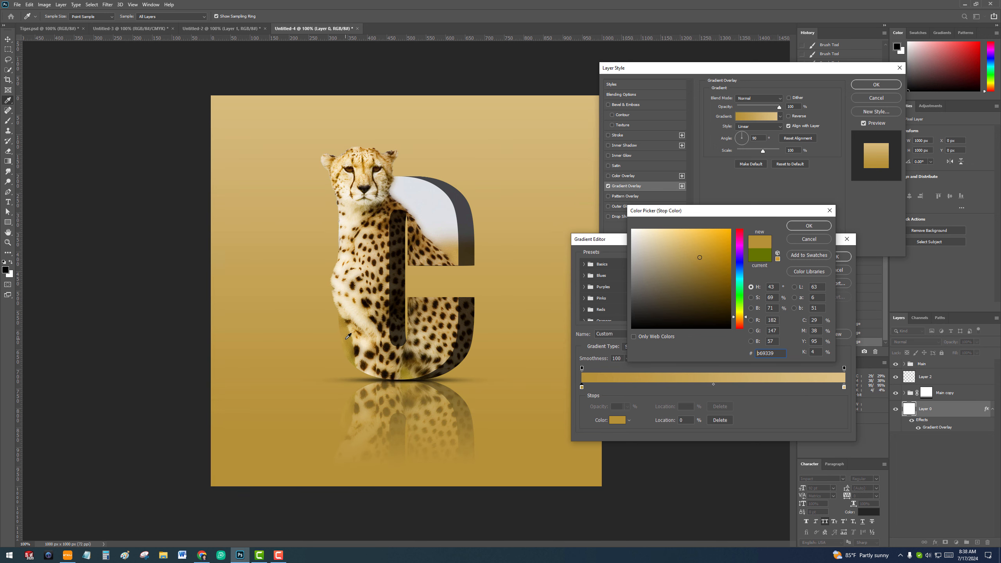
{"action": "left_click", "coordinate": [809, 226]}
Step: Recolour the gradient's end stop at 100% with tan ccae72 sampled from beside the cheetah's cheek
{"action": "left_click", "coordinate": [844, 387]}
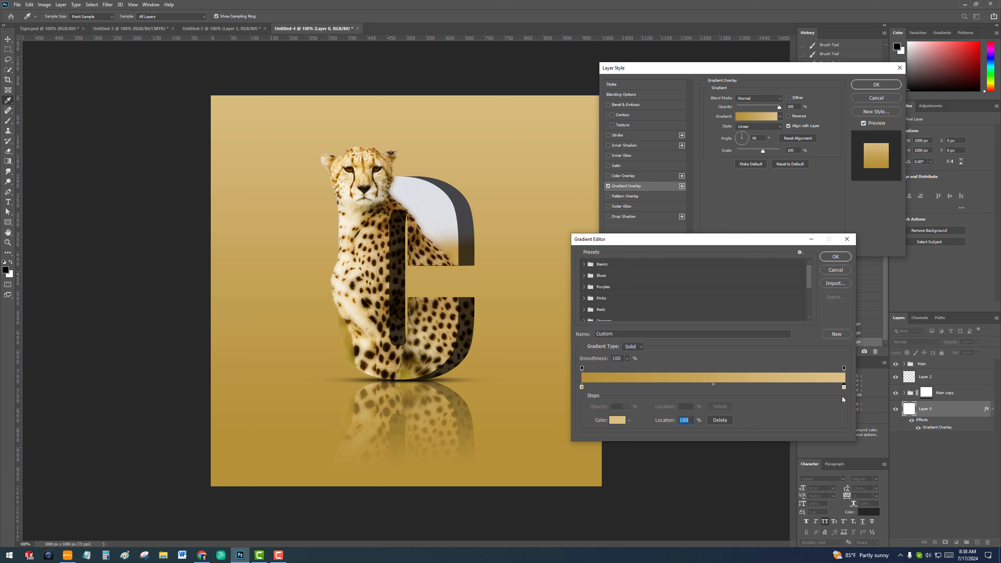
{"action": "left_click", "coordinate": [618, 421]}
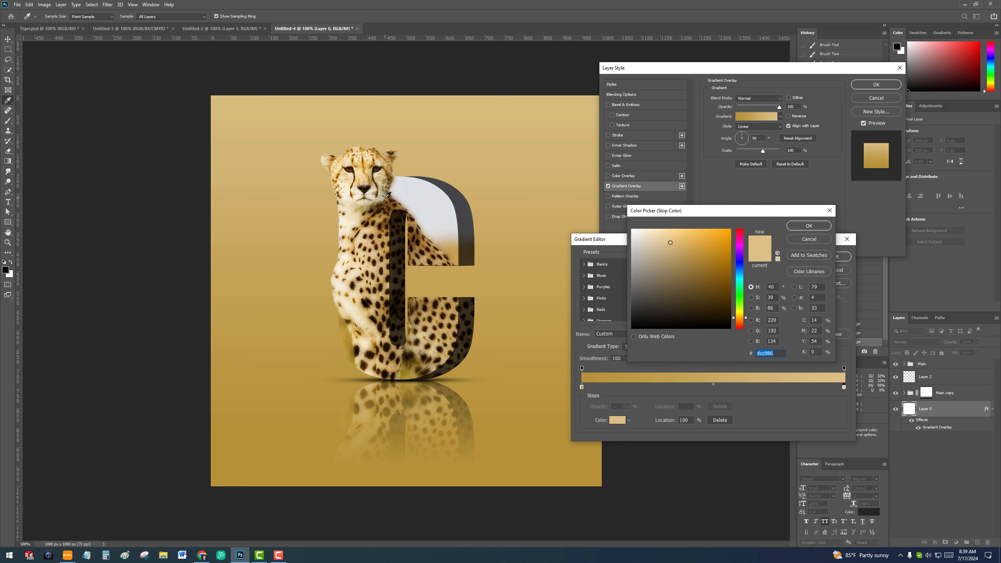
{"action": "left_click", "coordinate": [382, 177]}
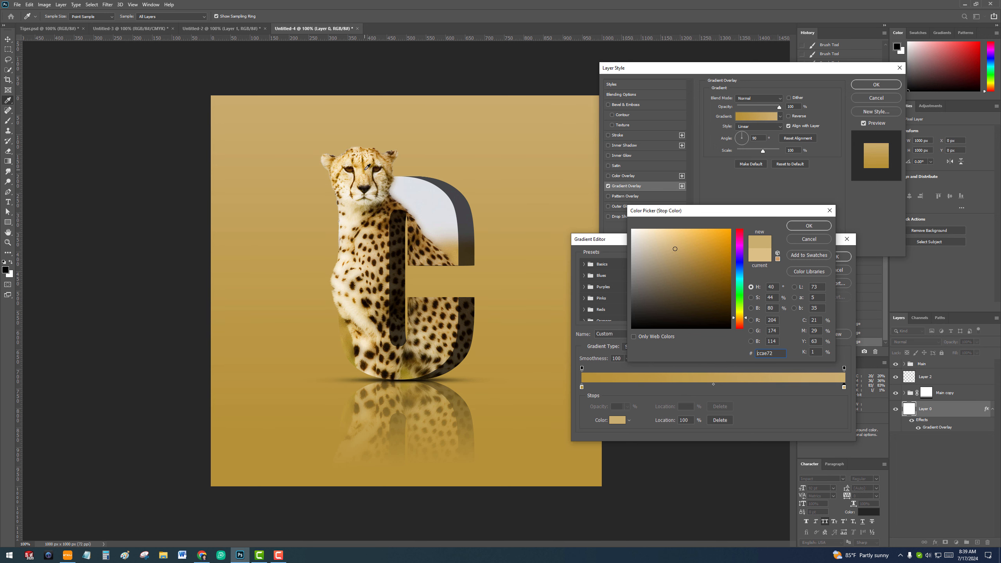
Step: Try orange cda04b, cream ecdcb8 and dark brown 5c451b fur samples as the gradient's end colour
{"action": "left_click", "coordinate": [371, 167]}
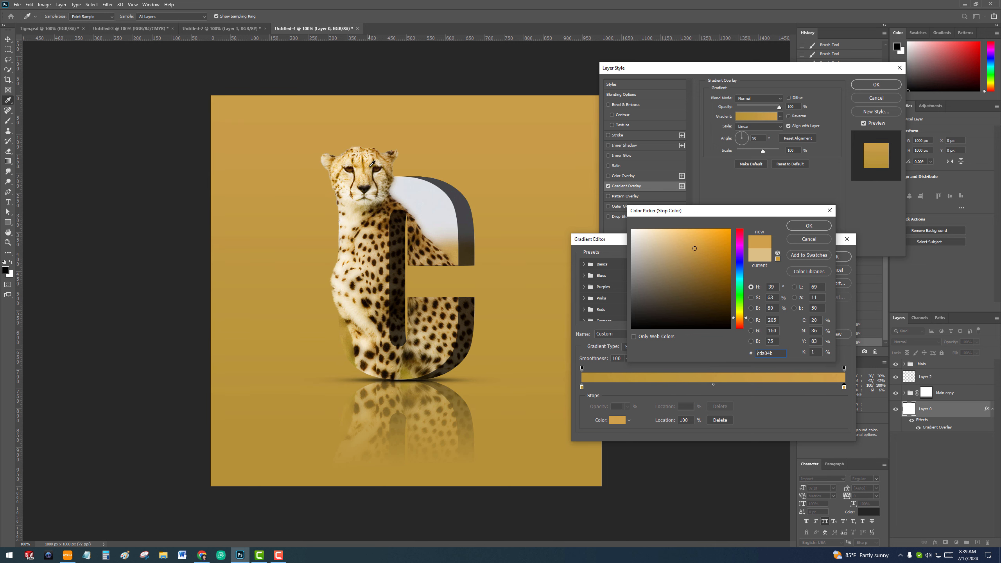
{"action": "left_click", "coordinate": [352, 215]}
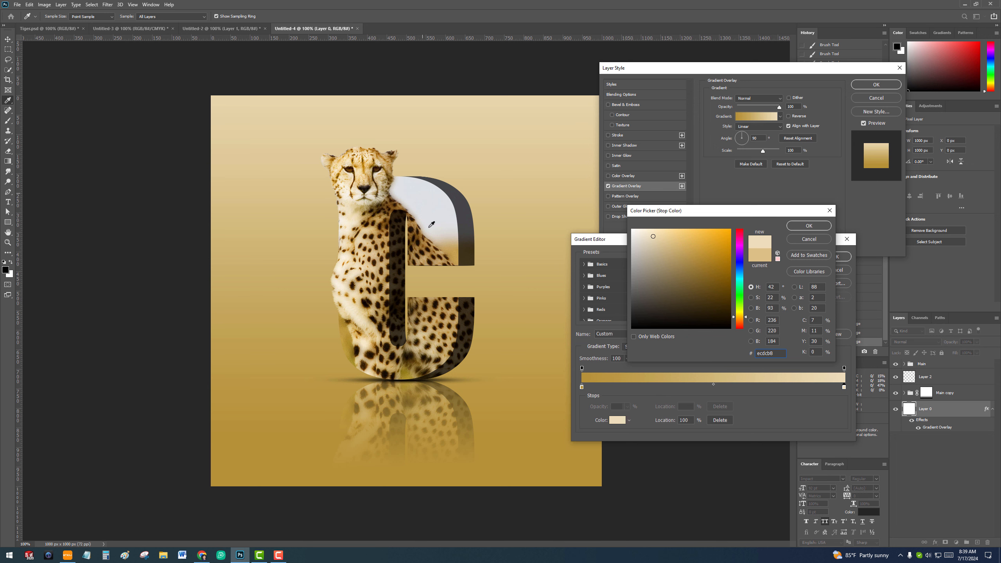
{"action": "left_click", "coordinate": [437, 359]}
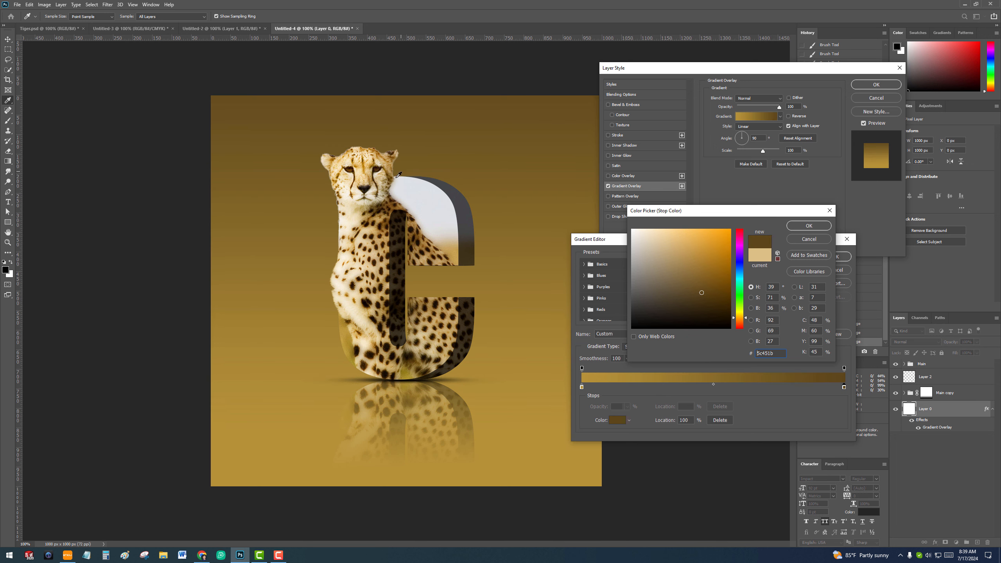
Step: Set the gradient's end stop to light tan f3d8a3 sampled from the cheetah's forehead and apply the Gradient Overlay
{"action": "left_click", "coordinate": [372, 159]}
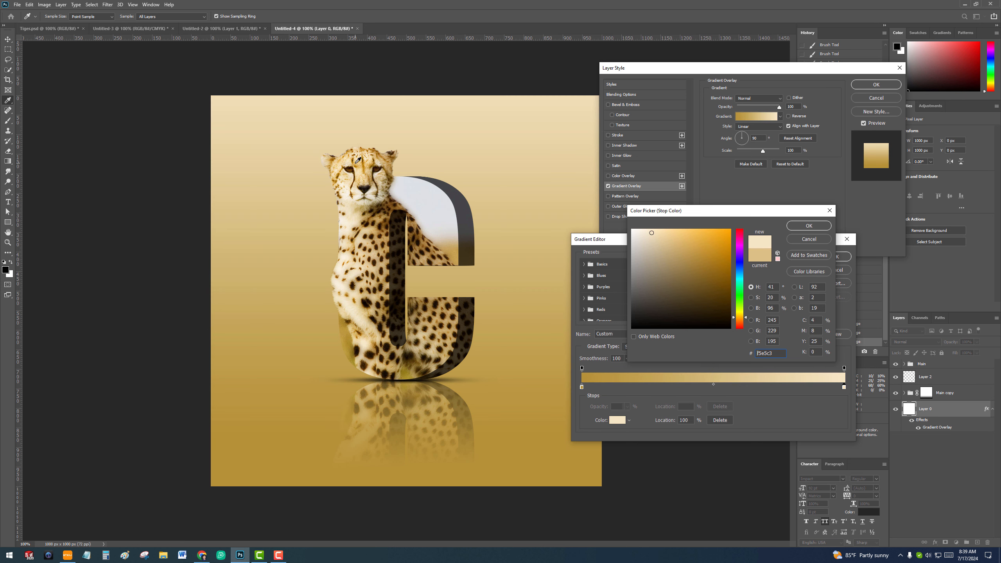
{"action": "left_click", "coordinate": [358, 162]}
{"action": "left_click", "coordinate": [358, 160]}
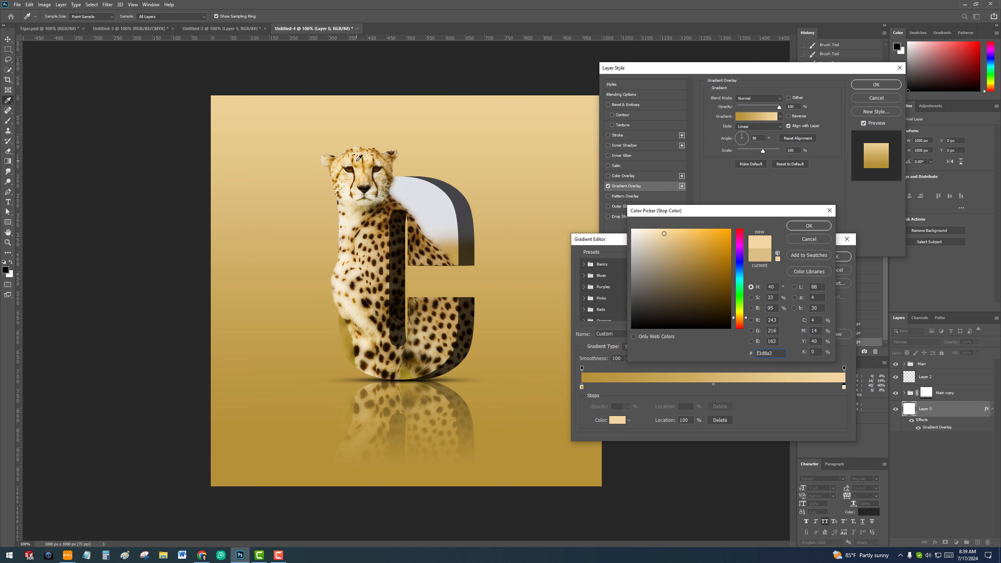
{"action": "left_click", "coordinate": [808, 226]}
{"action": "left_click", "coordinate": [827, 258]}
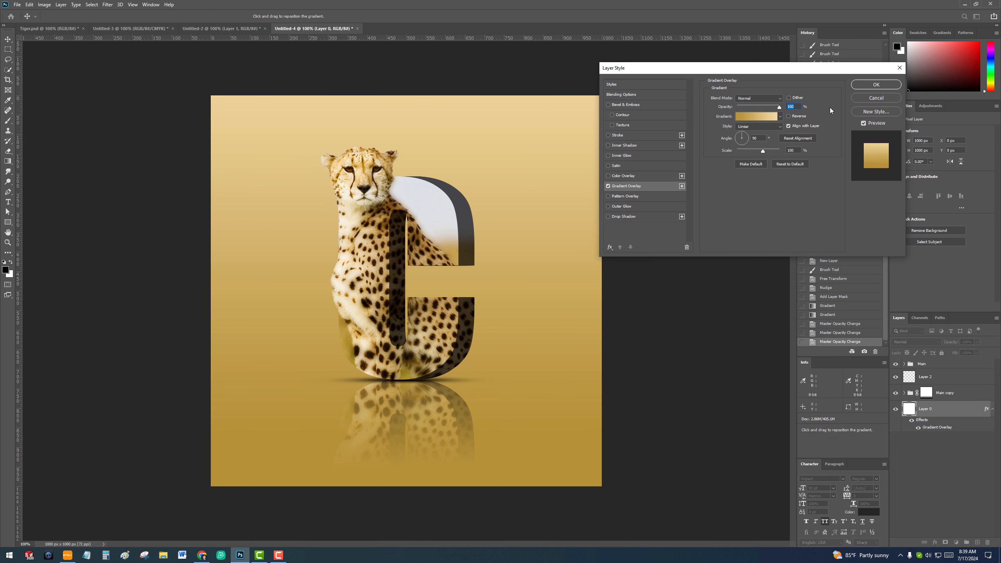
{"action": "left_click", "coordinate": [866, 85]}
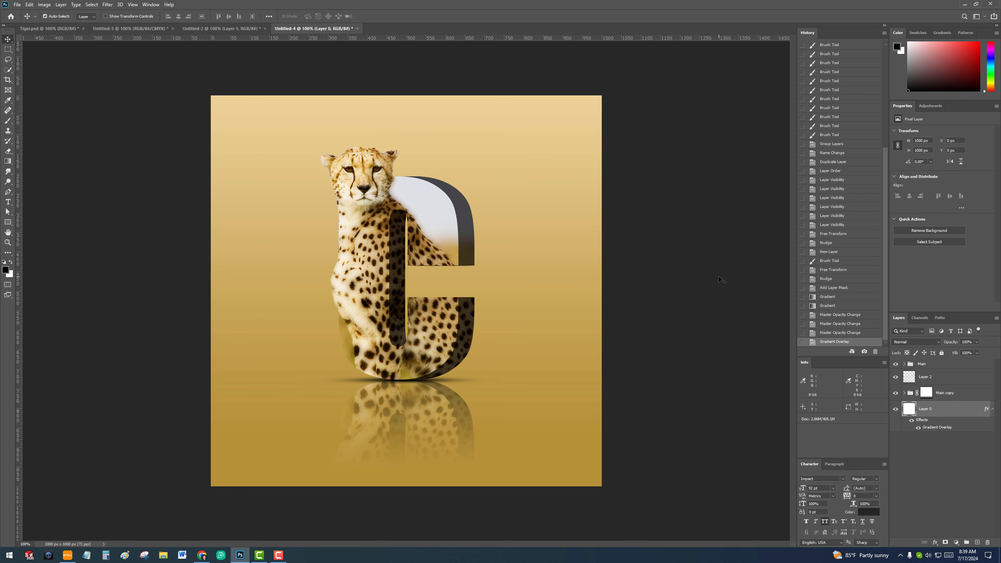